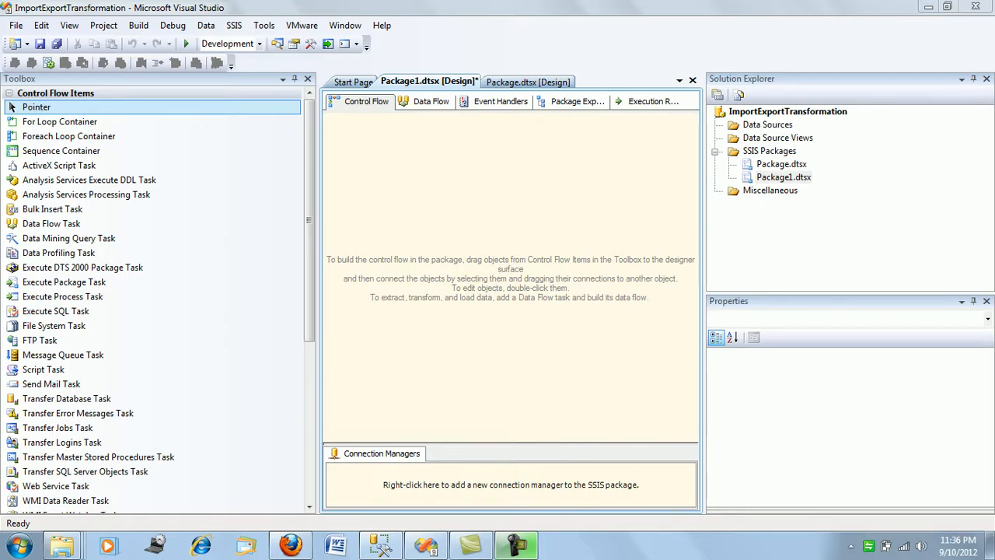
# Add a package variable named RowCount to Package1
pyautogui.rightClick(387, 156)
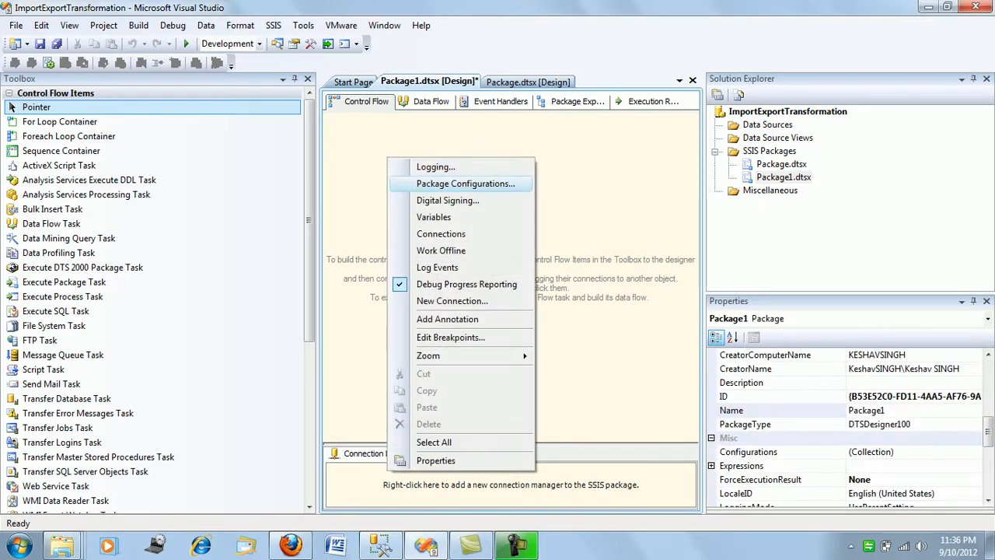
pyautogui.click(420, 217)
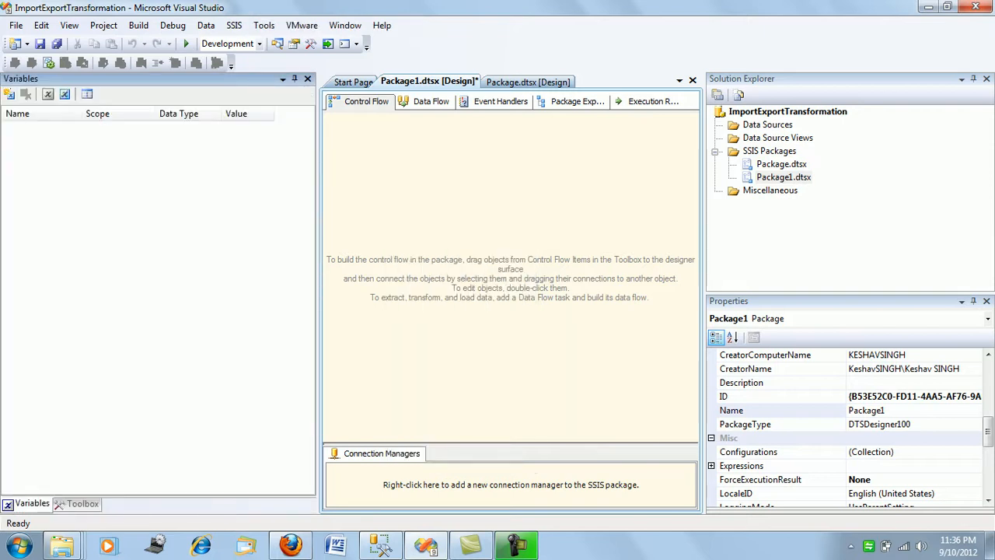
pyautogui.click(10, 94)
pyautogui.write('R')
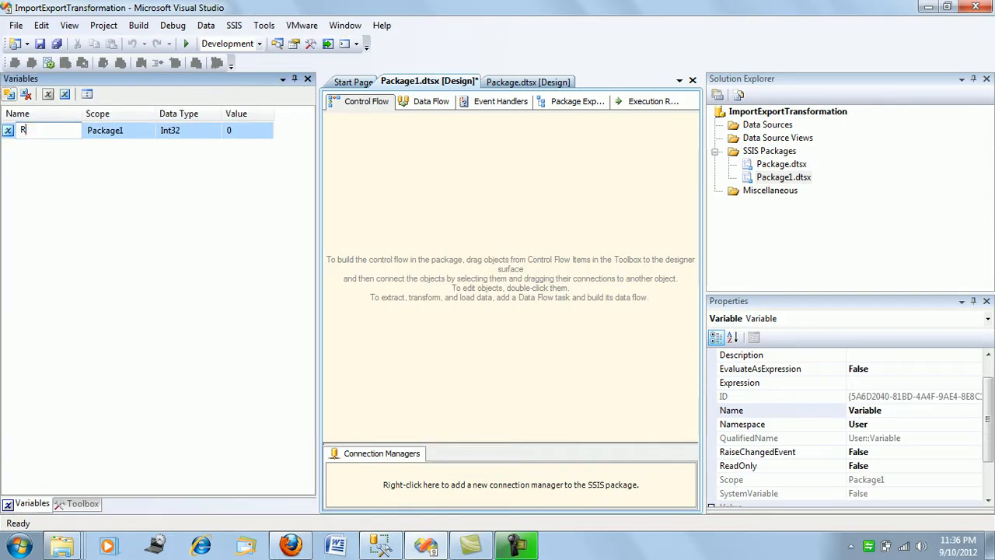
pyautogui.write('owcount')
pyautogui.press('BackSpace')
pyautogui.press('BackSpace')
pyautogui.press('BackSpace')
pyautogui.press('BackSpace')
pyautogui.press('BackSpace')
pyautogui.write('Count')
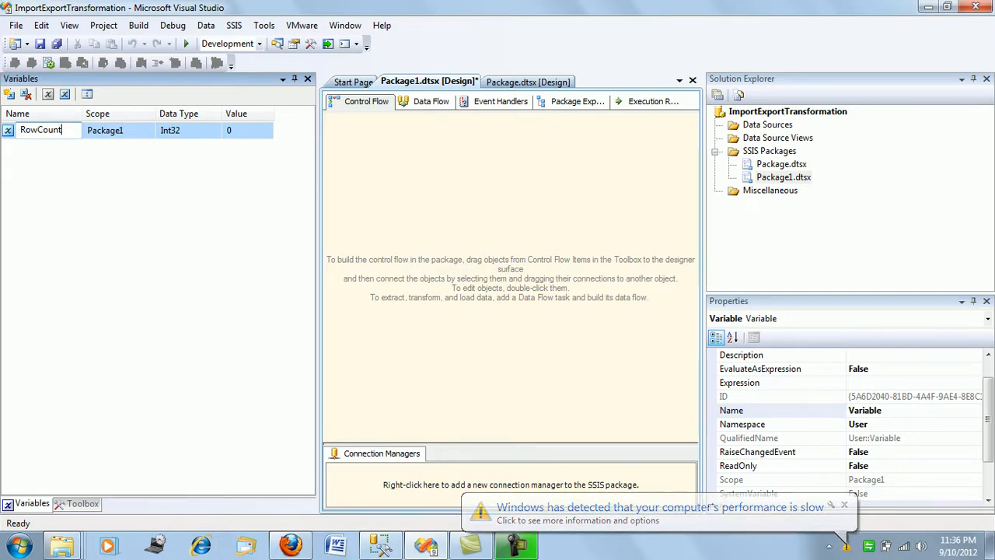
pyautogui.press('Return')
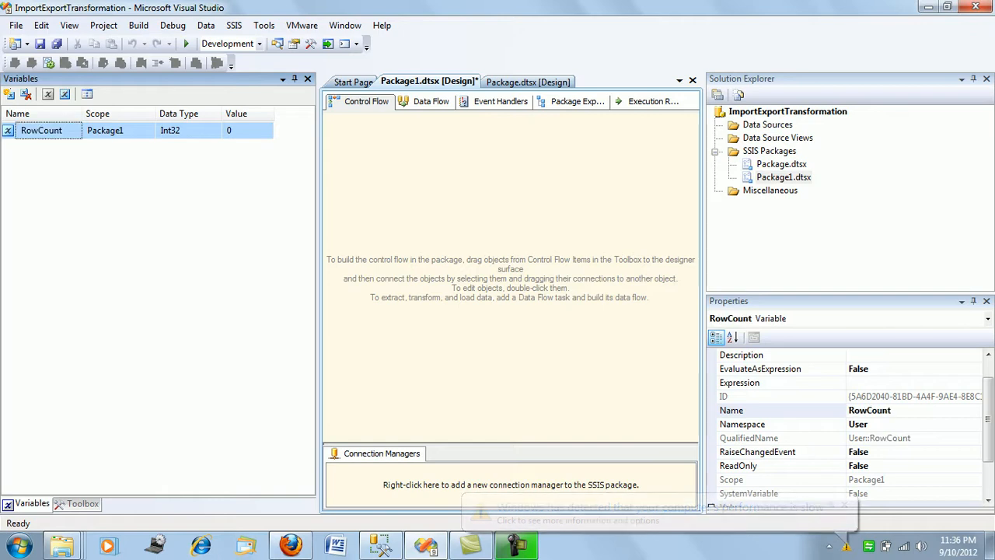
pyautogui.click(308, 79)
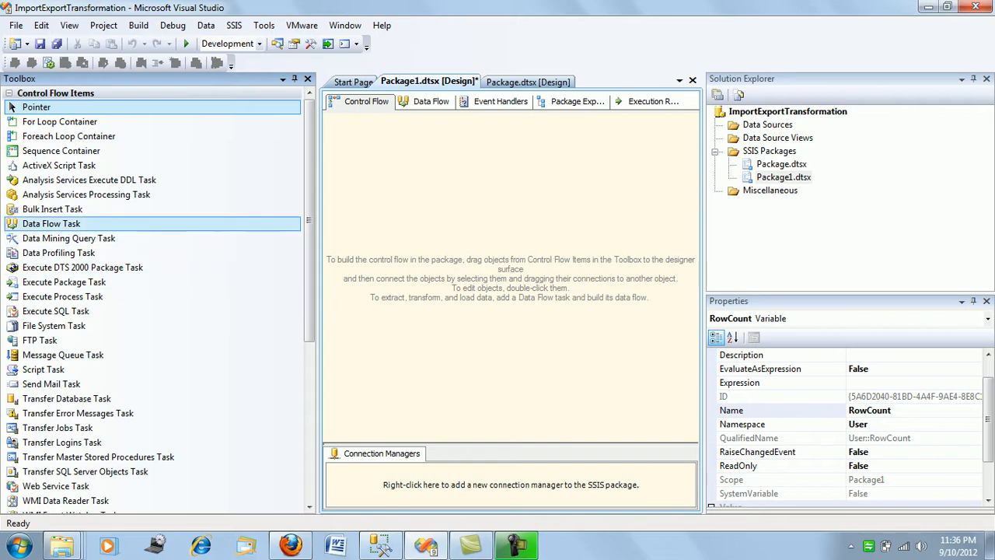
# Add a Data Flow Task to the control flow and place an OLE DB Source inside its data flow
pyautogui.click(51, 224)
pyautogui.moveTo(51, 224); pyautogui.dragTo(415, 164)
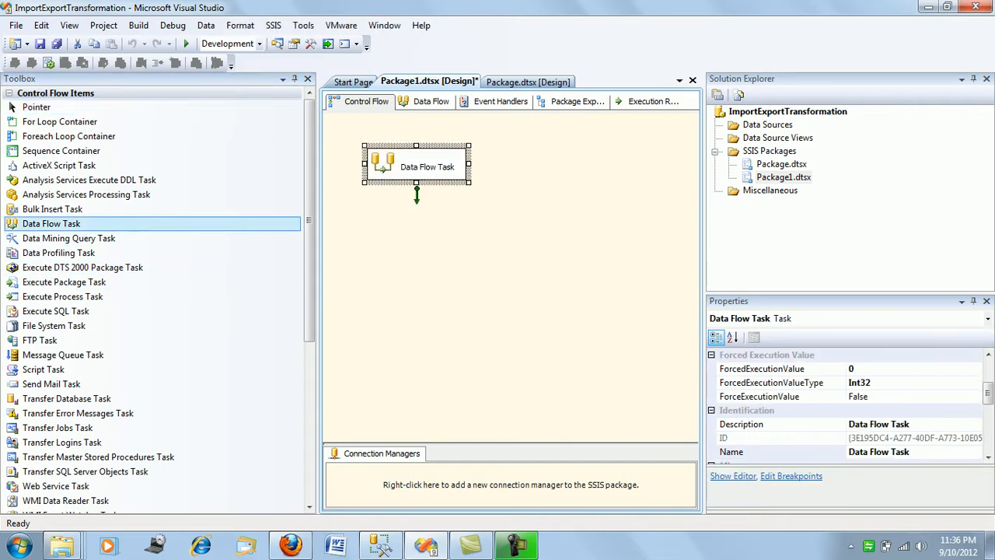
pyautogui.click(426, 102)
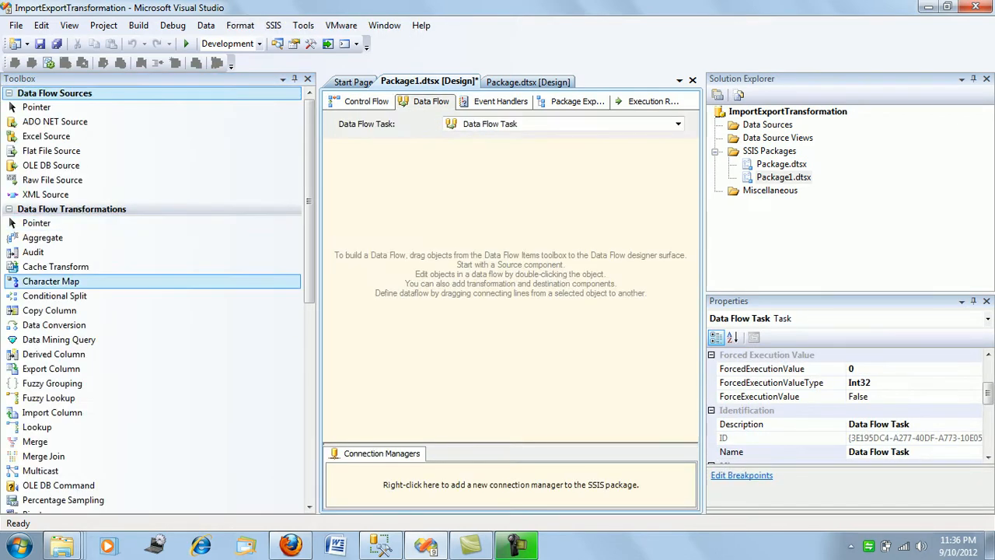
pyautogui.moveTo(51, 164); pyautogui.dragTo(432, 184)
# Configure the OLE DB Source with the AdventureWorks2008R2 connection and the [Production].[TransactionHistory] table
pyautogui.rightClick(422, 183)
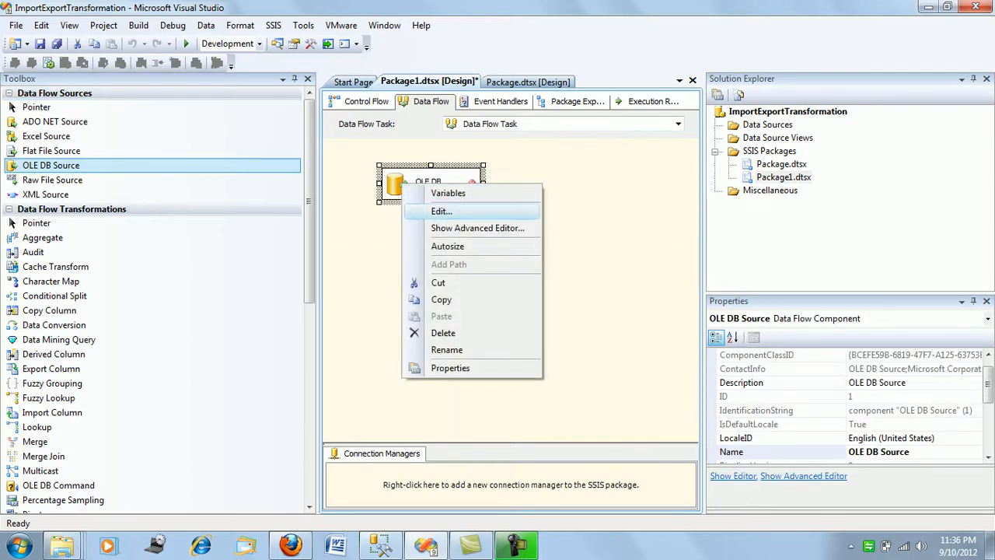
pyautogui.click(435, 211)
pyautogui.click(735, 178)
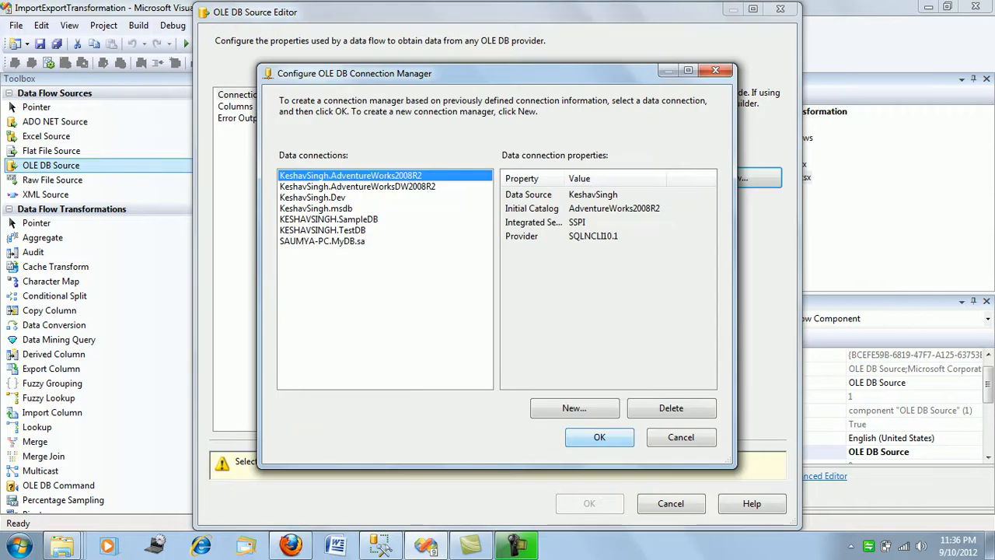
pyautogui.press('Return')
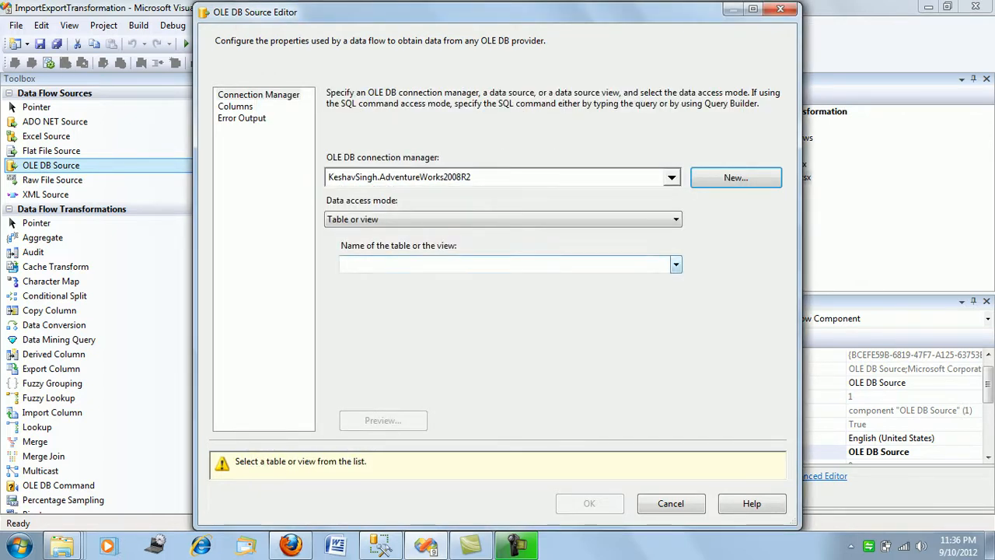
pyautogui.click(676, 265)
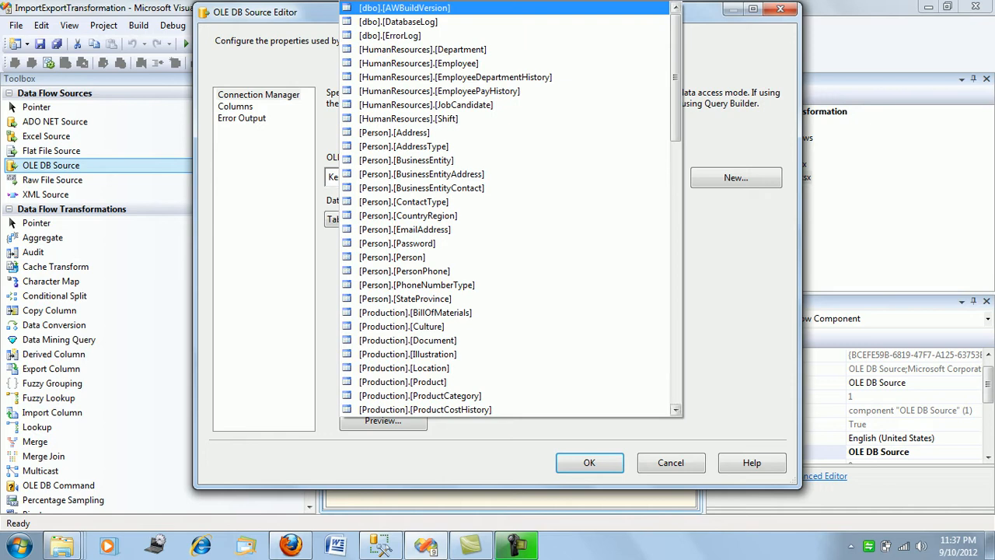
pyautogui.scroll(-10, 505, 215)
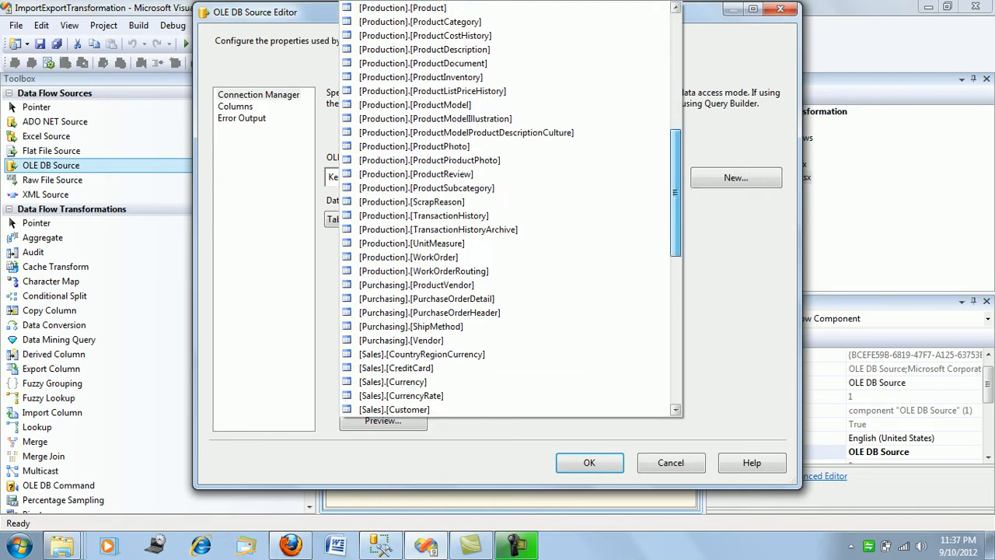
pyautogui.click(424, 188)
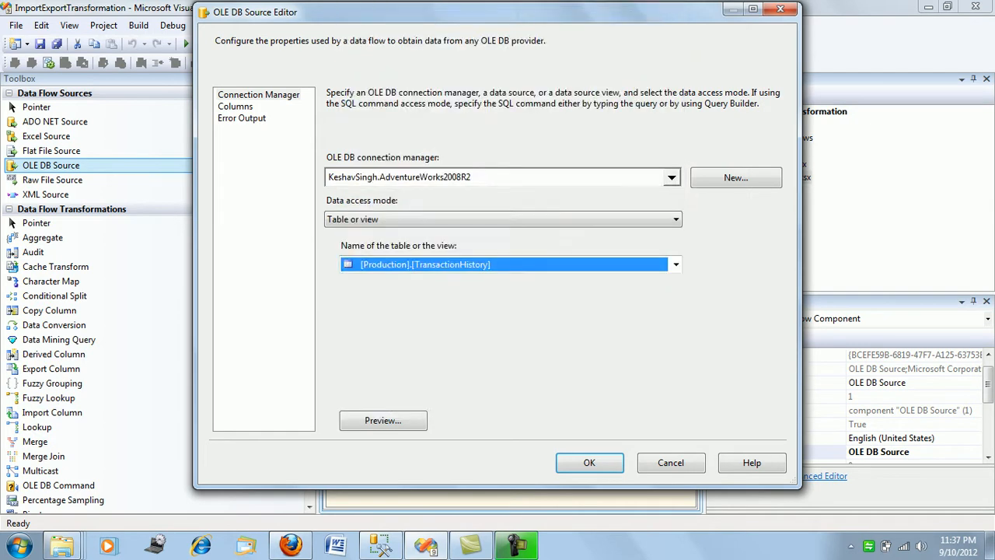
pyautogui.click(589, 462)
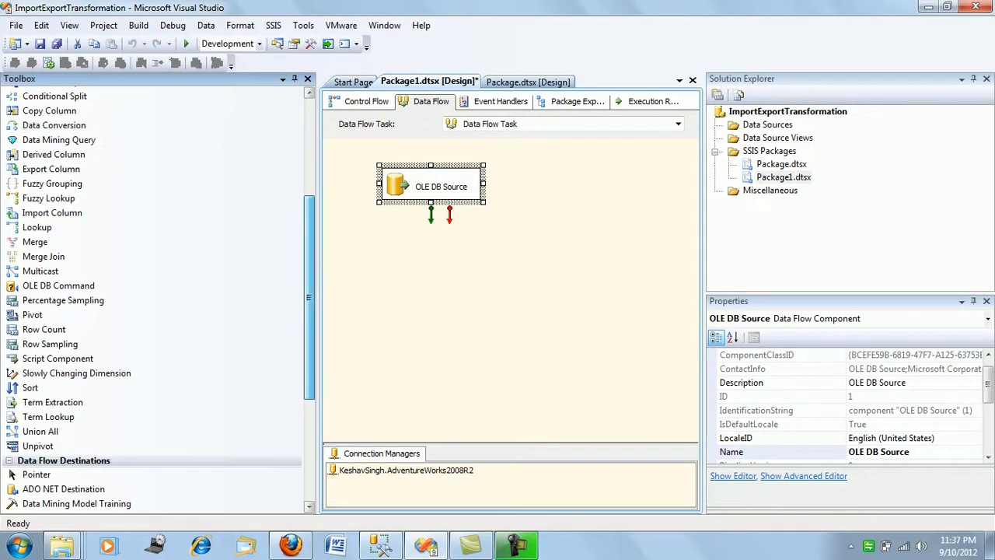
# Add a Row Count transformation below the OLE DB Source and connect the source's output to it
pyautogui.scroll(-5, 151, 327)
pyautogui.moveTo(43, 328); pyautogui.dragTo(440, 323)
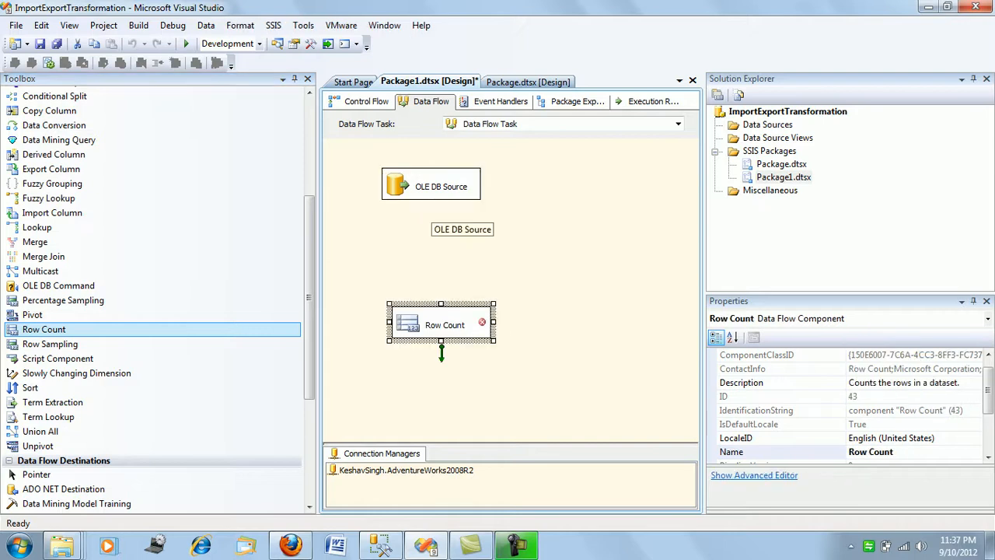
pyautogui.click(431, 193)
pyautogui.moveTo(432, 204); pyautogui.dragTo(440, 325)
# Rename the Row Count component as RowCount and set its VariableName to User::RowCount
pyautogui.rightClick(438, 316)
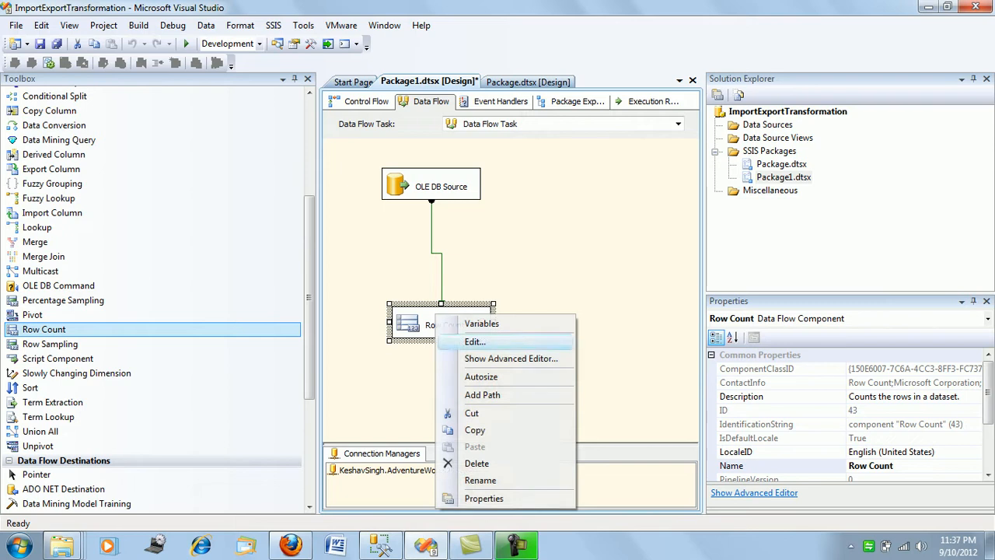
pyautogui.click(475, 342)
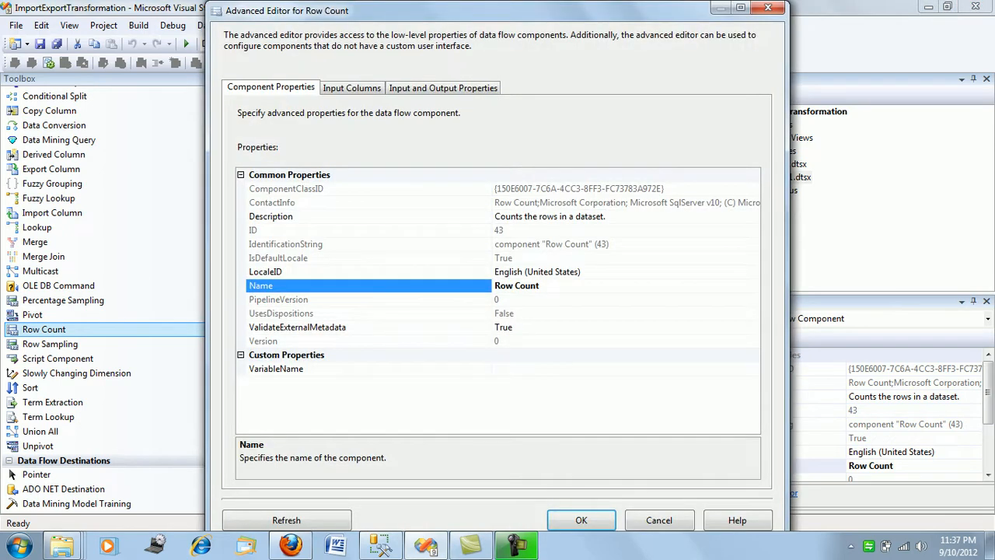
pyautogui.press('BackSpace')
pyautogui.click(523, 368)
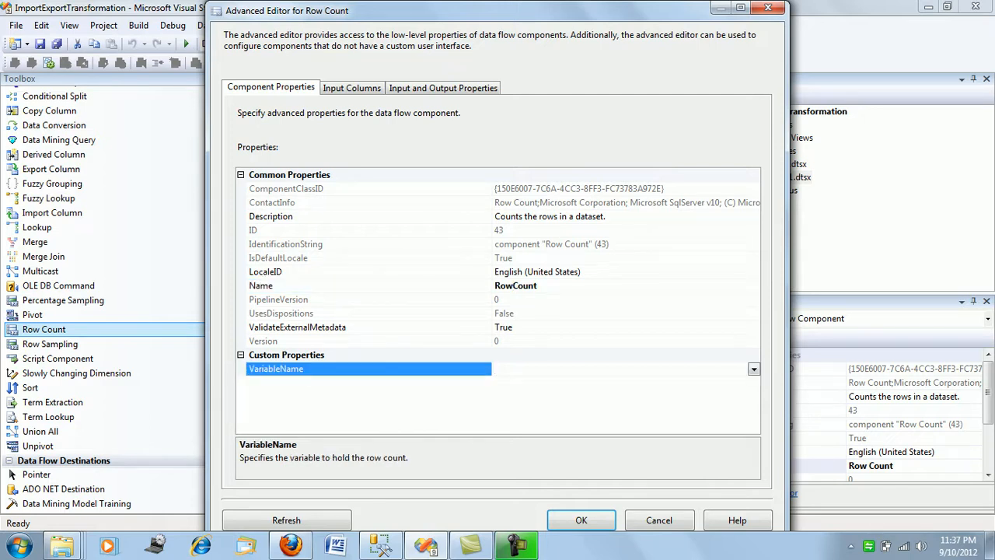
pyautogui.click(754, 369)
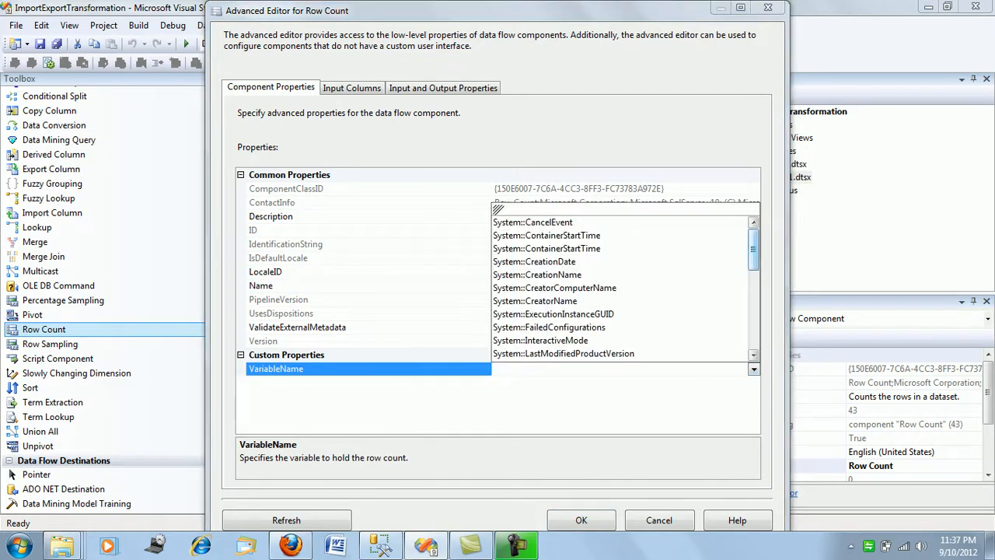
pyautogui.moveTo(754, 247); pyautogui.dragTo(754, 330)
pyautogui.click(525, 354)
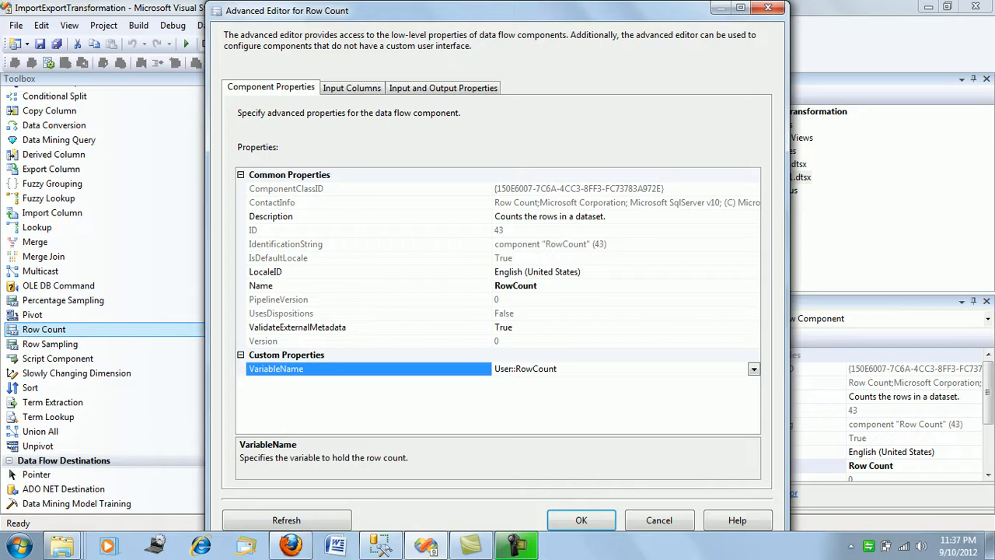
# Try to use ReferenceOrderID as the Row Count component's input column, and clear that selection
pyautogui.click(352, 87)
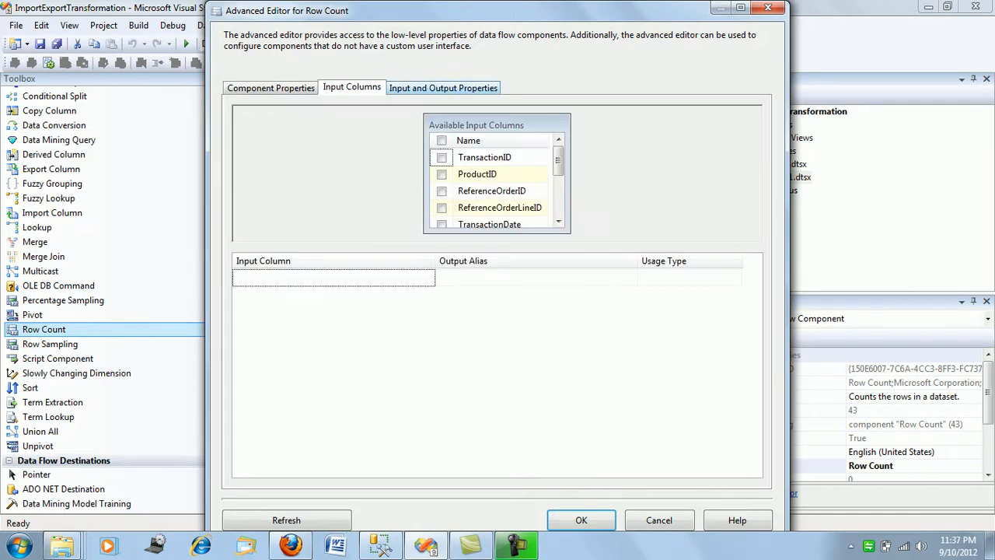
pyautogui.click(443, 87)
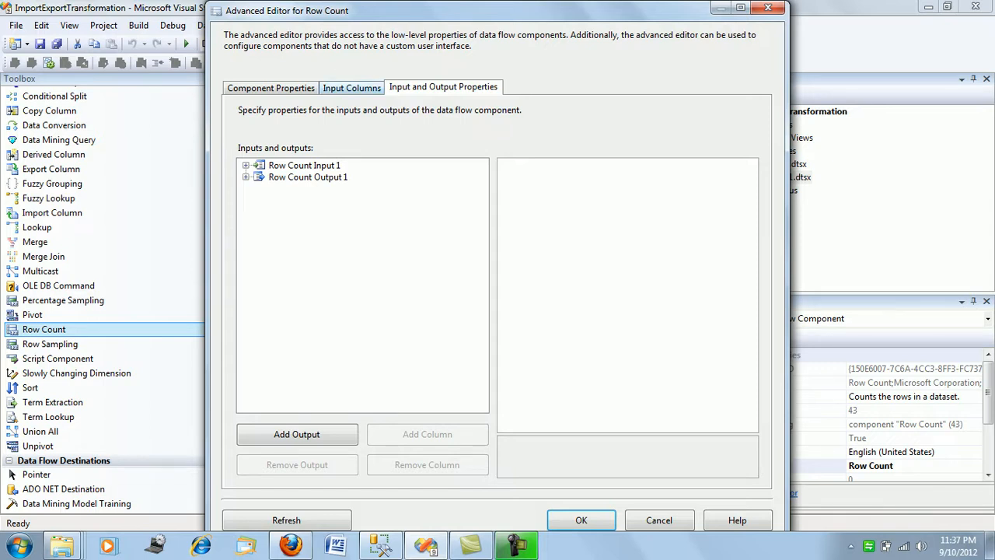
pyautogui.click(352, 87)
pyautogui.click(442, 174)
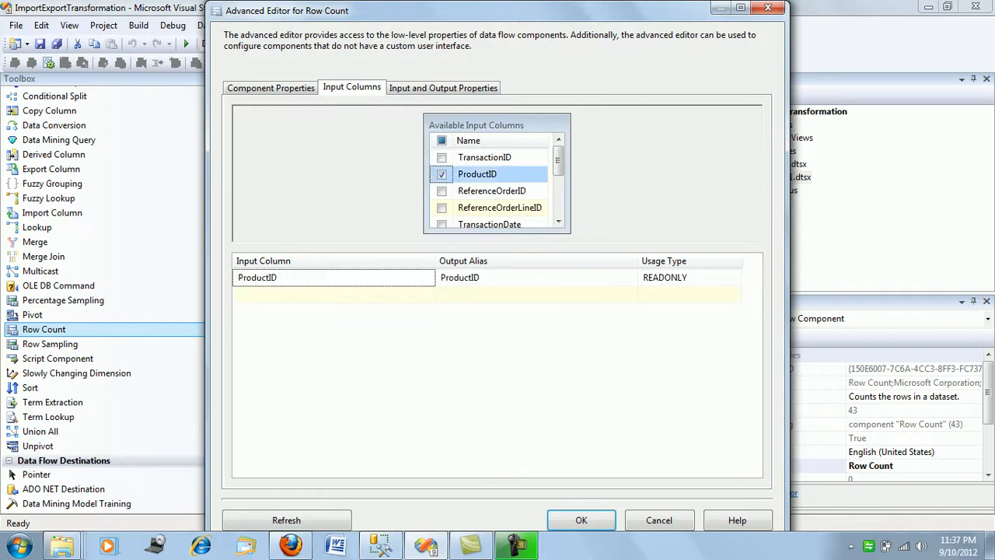
pyautogui.click(442, 191)
pyautogui.click(442, 174)
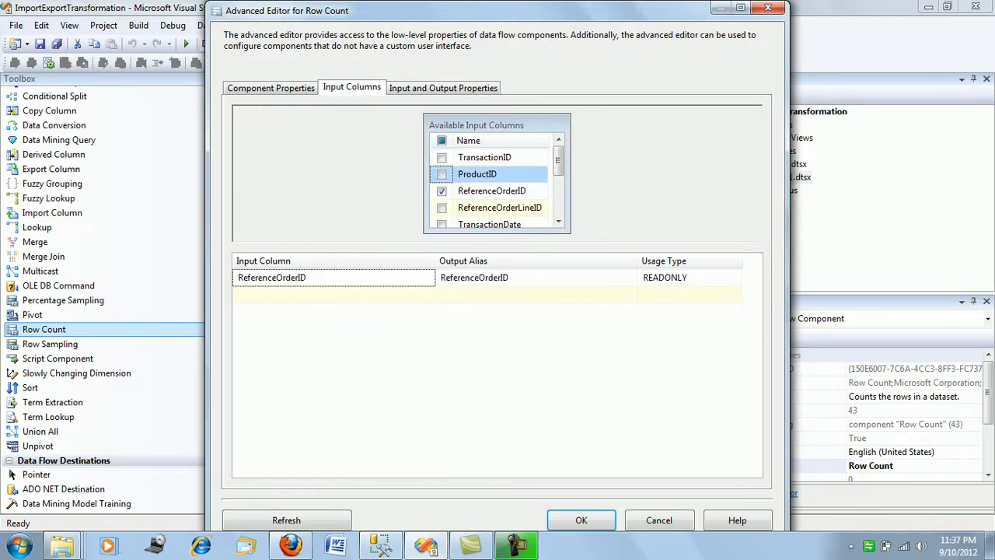
pyautogui.click(582, 520)
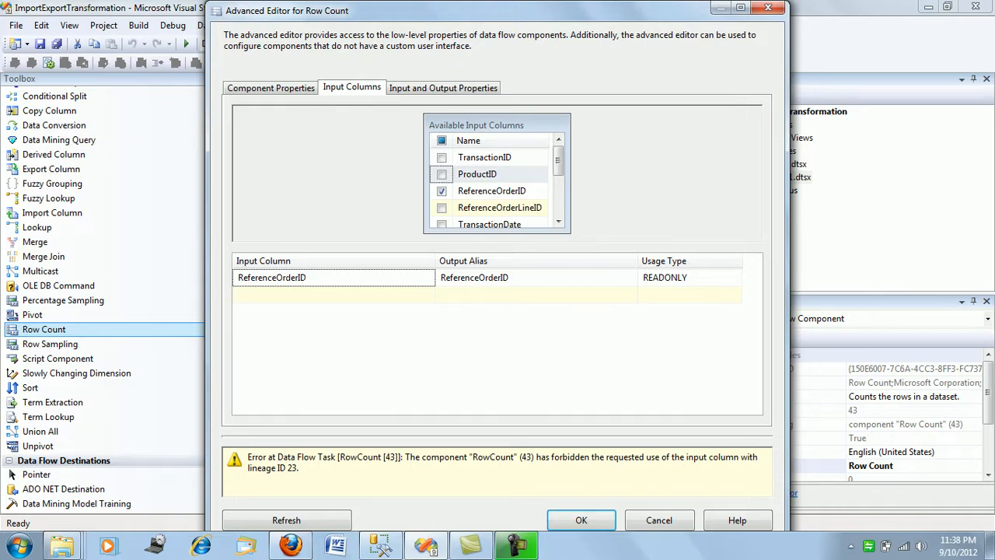
pyautogui.click(442, 190)
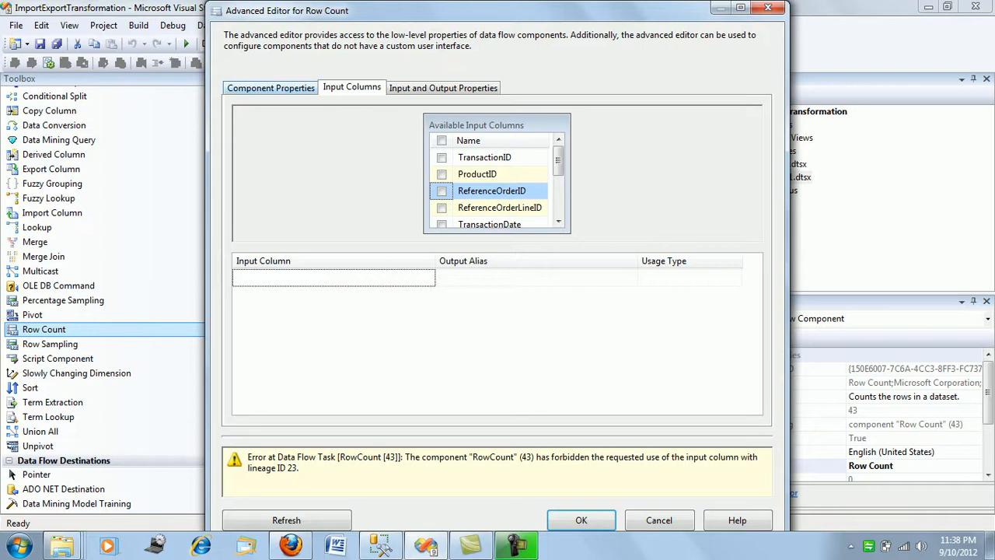
# Accept the Row Count component's properties with no input columns selected
pyautogui.click(271, 88)
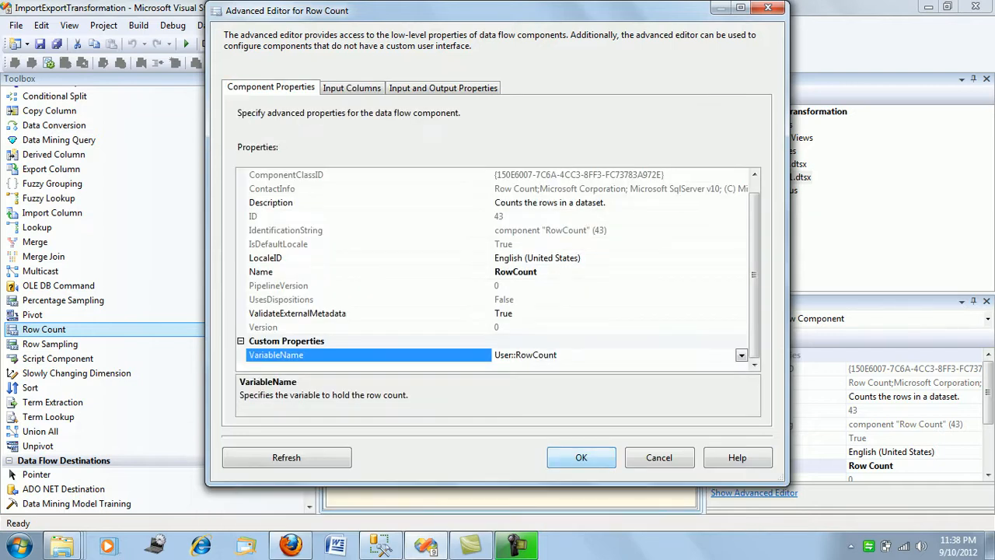
pyautogui.click(581, 457)
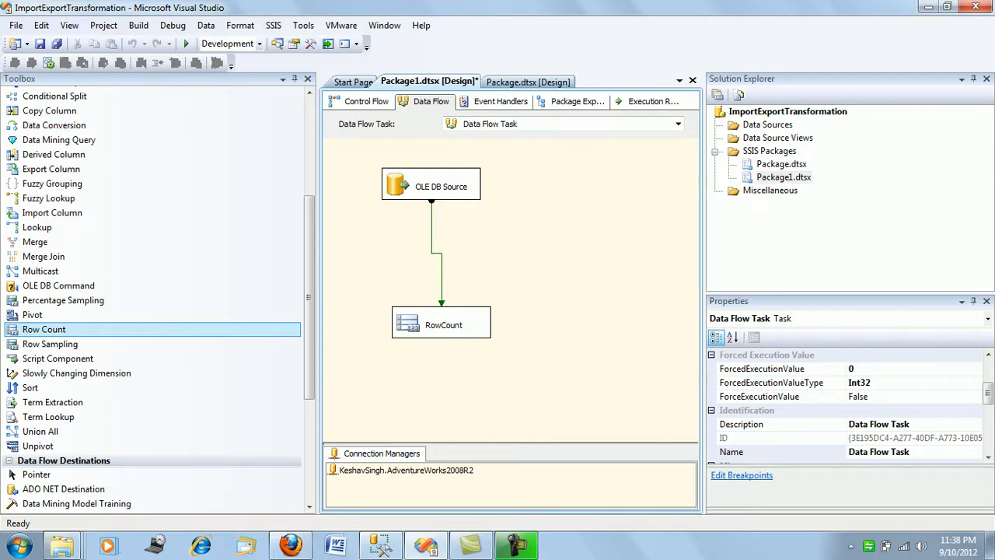
# Add a Script Task to the control flow and connect the Data Flow Task to it
pyautogui.click(361, 101)
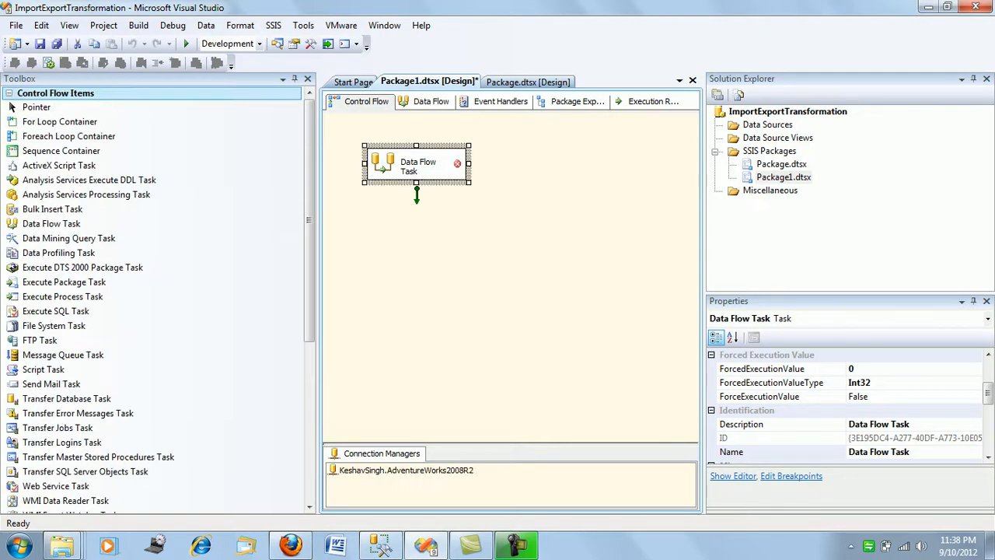
pyautogui.click(482, 268)
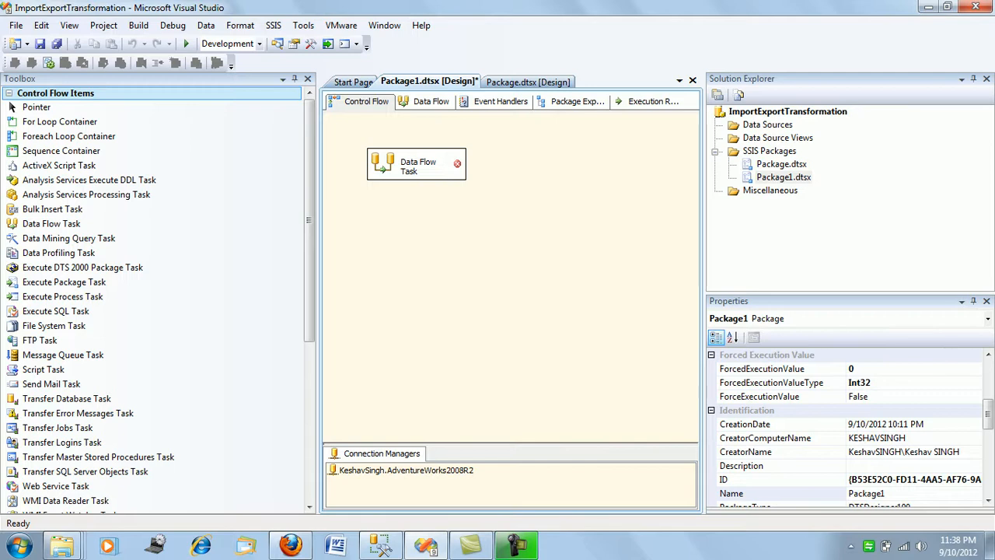
pyautogui.scroll(-4, 156, 228)
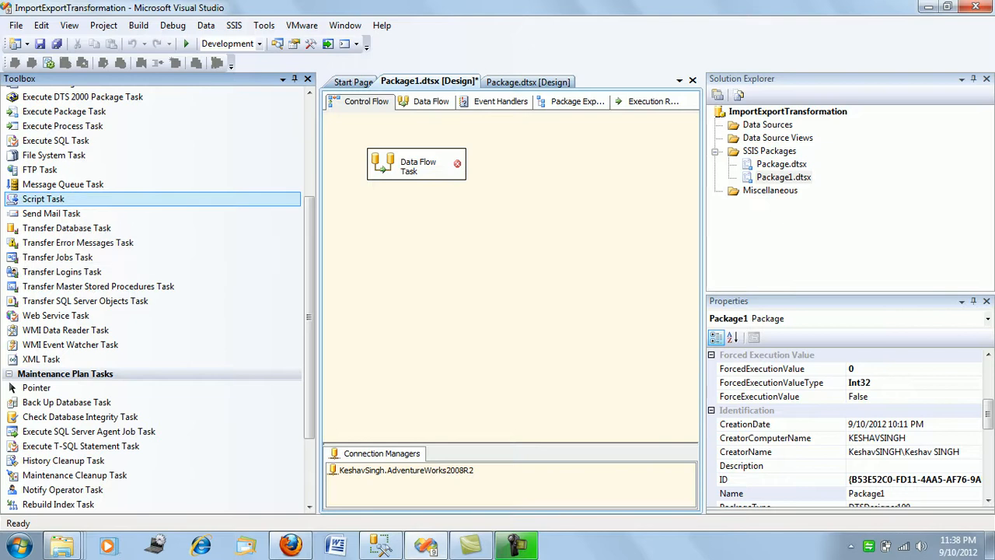
pyautogui.doubleClick(43, 199)
pyautogui.click(418, 165)
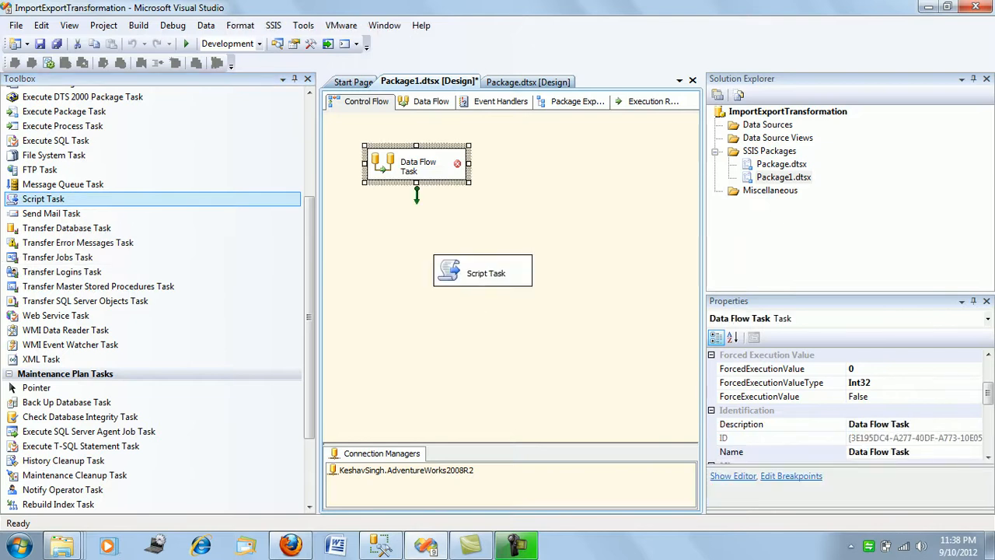
pyautogui.moveTo(417, 196); pyautogui.dragTo(482, 268)
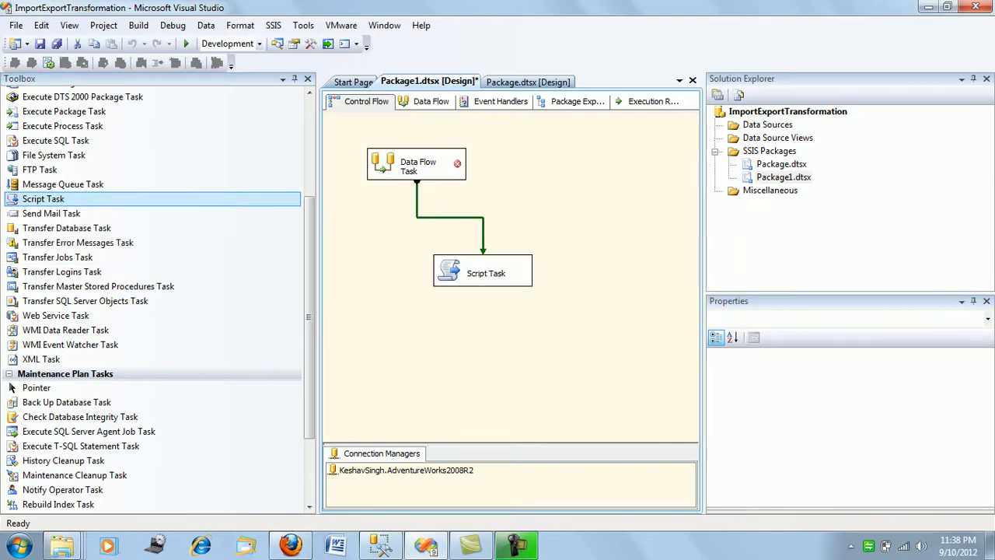
# Open the Script Task for editing and set its ReadOnlyVariables to User::RowCount
pyautogui.rightClick(484, 275)
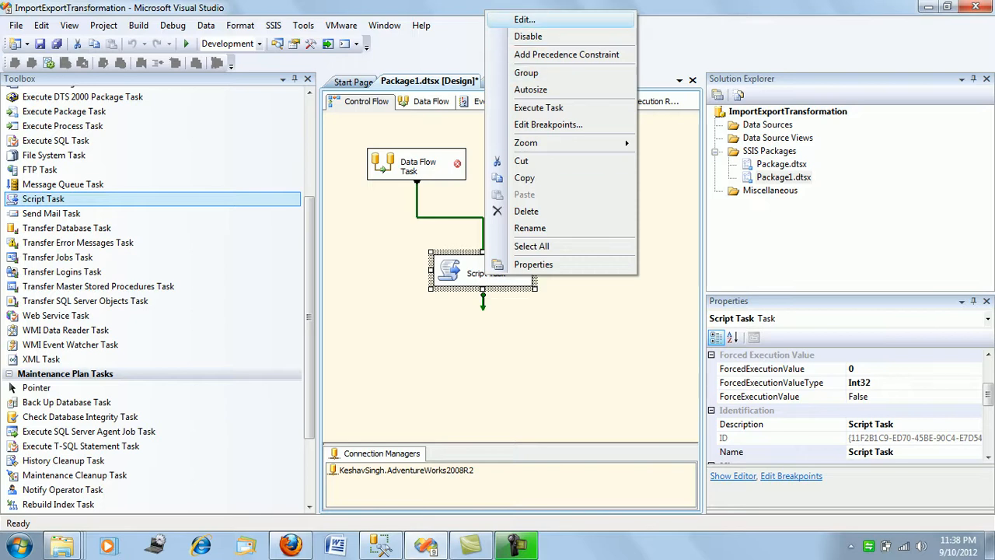
pyautogui.click(524, 20)
pyautogui.click(591, 174)
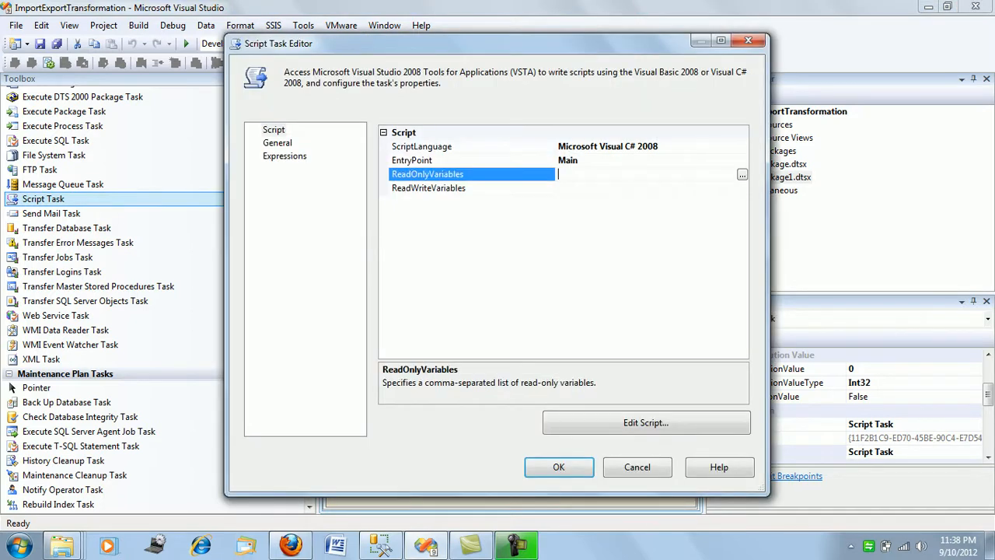
pyautogui.click(742, 175)
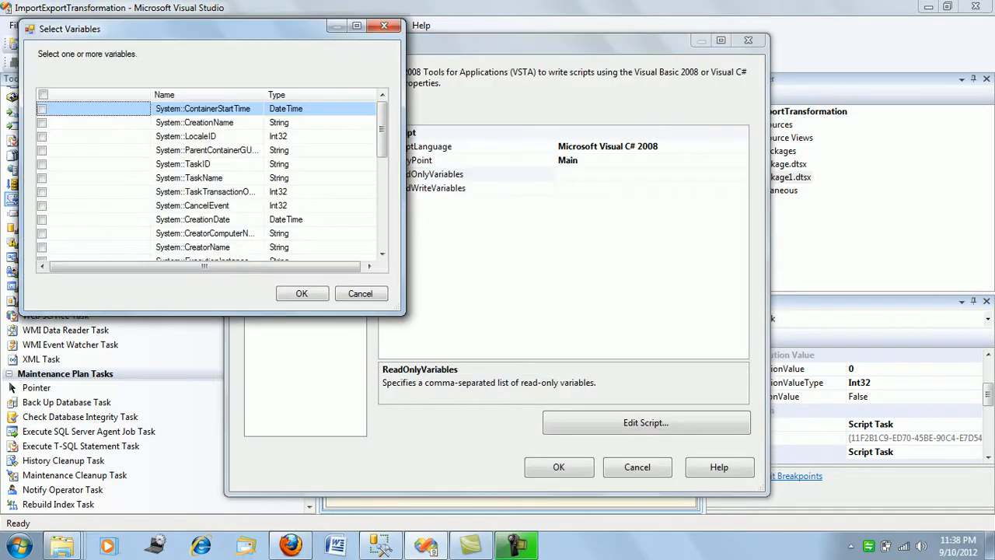
pyautogui.moveTo(382, 131); pyautogui.dragTo(382, 222)
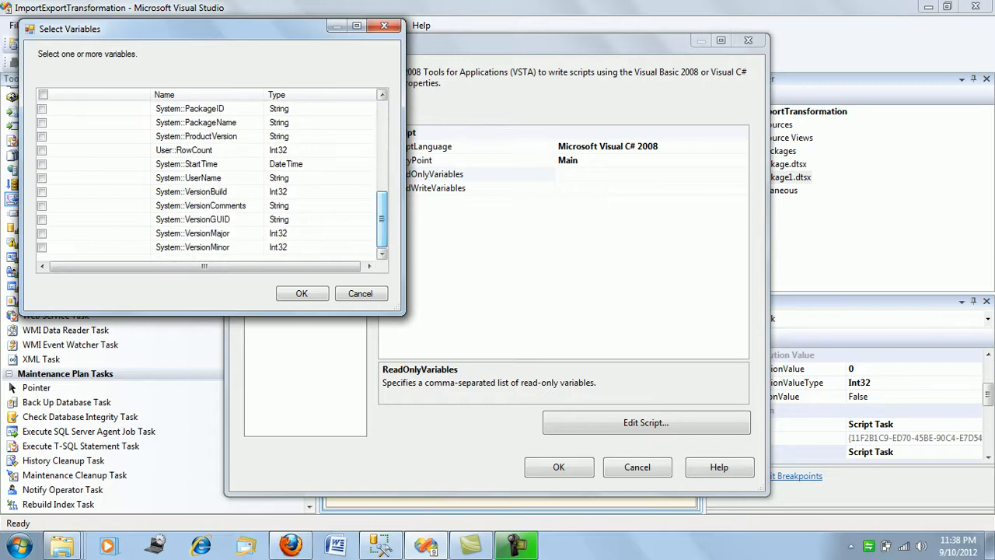
pyautogui.click(42, 150)
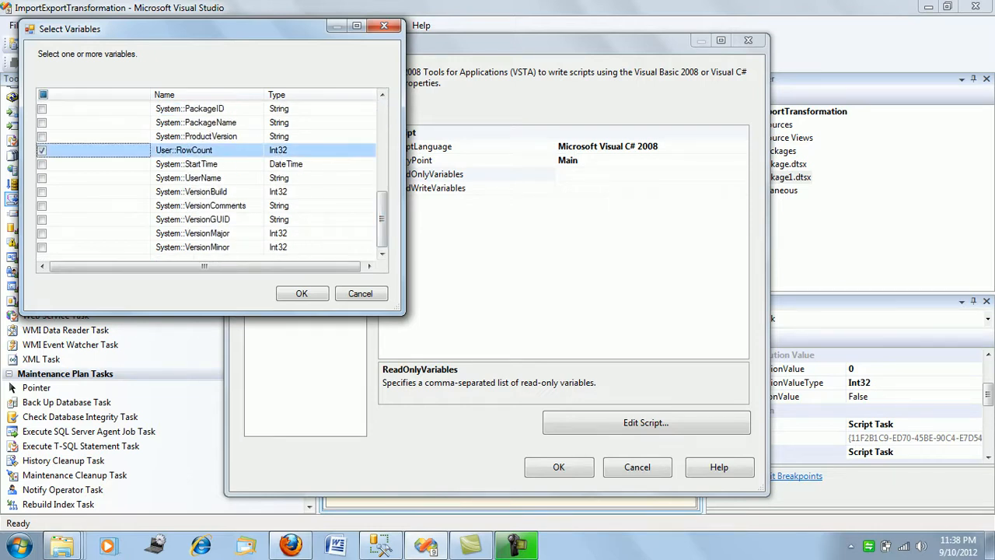
pyautogui.press('Return')
# Open the task's script and start a MessageBox.Show call on a new line below the TODO comment in Main()
pyautogui.click(646, 423)
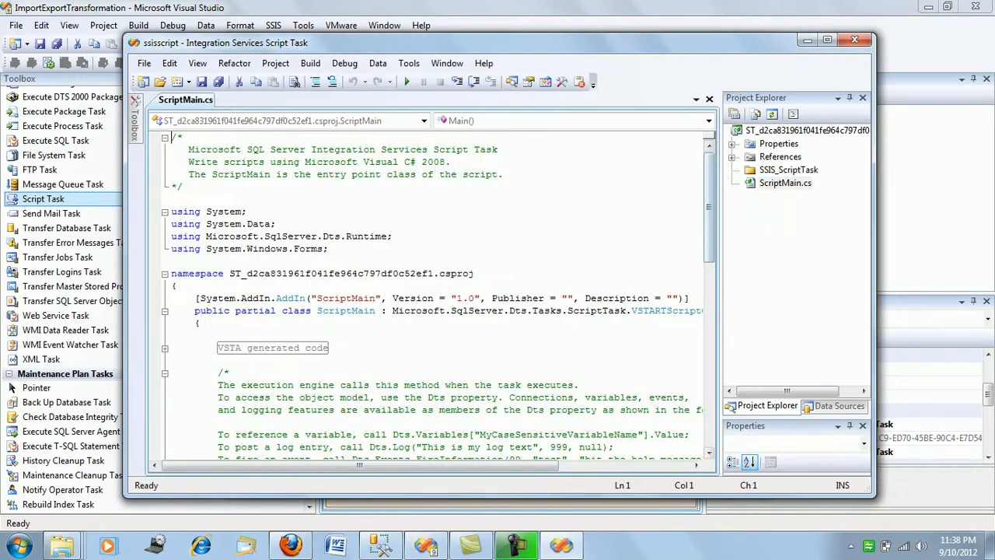
pyautogui.scroll(-8, 427, 295)
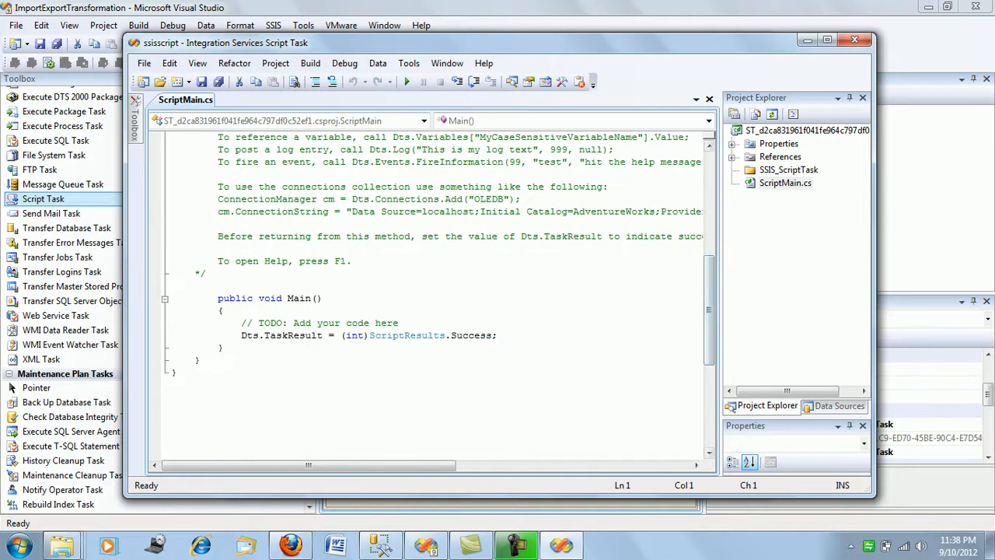
pyautogui.click(399, 323)
pyautogui.press('Return')
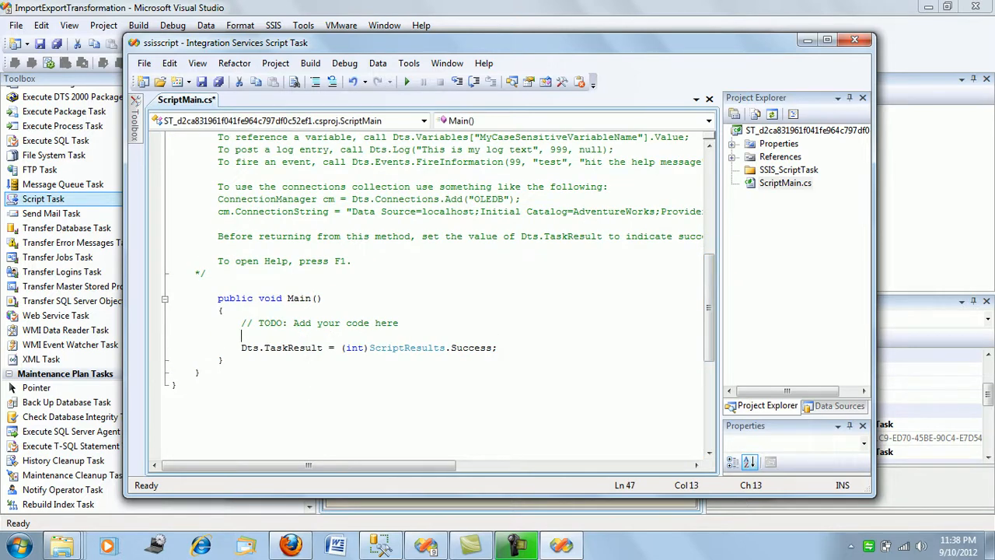
pyautogui.write('Me')
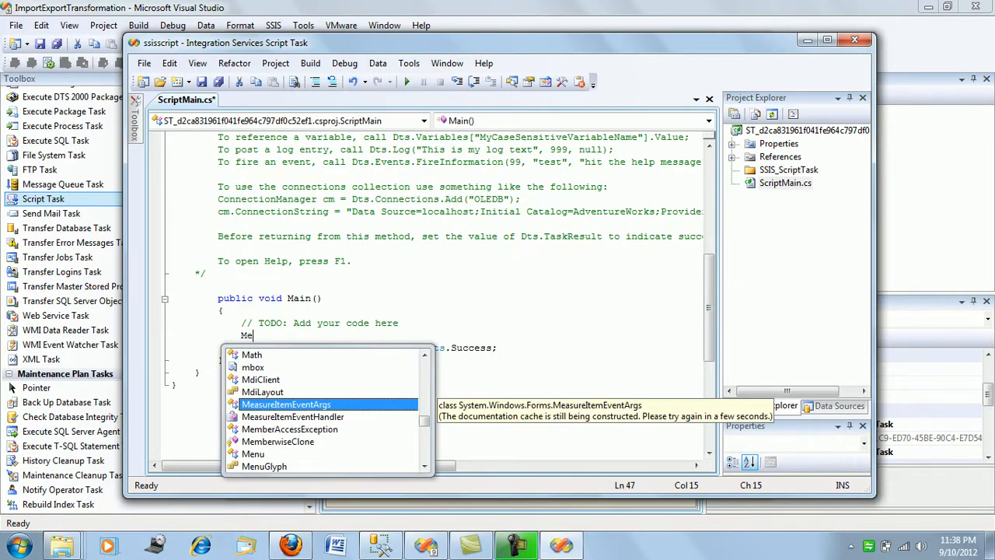
pyautogui.write('ssageBox.S')
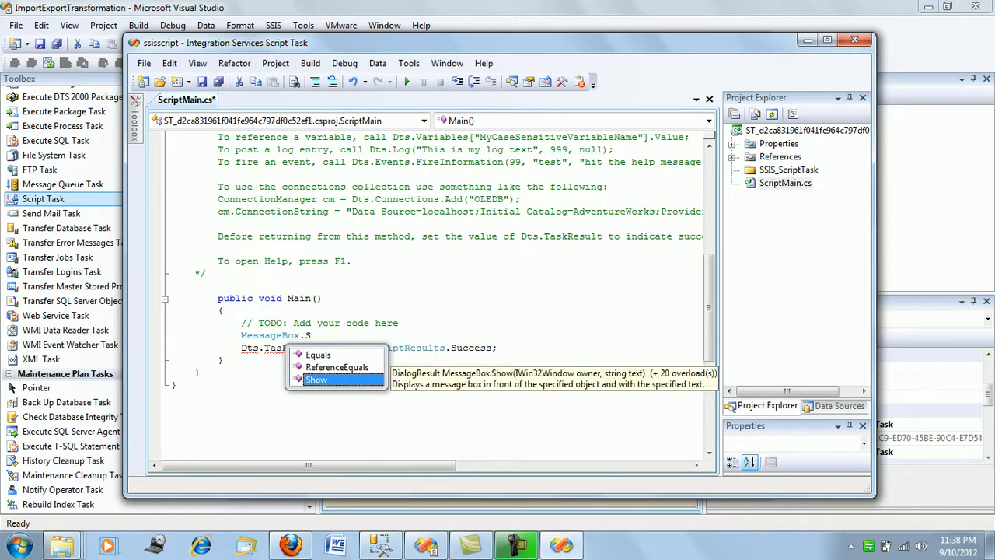
pyautogui.press('Tab')
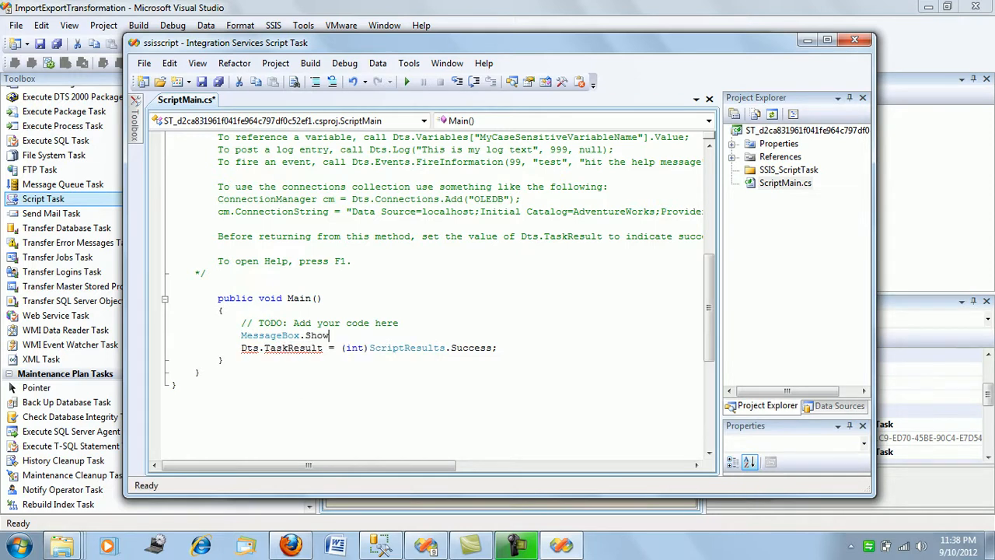
# Give the MessageBox.Show call the text argument "The Rowcount="
pyautogui.write('("The Rowcount')
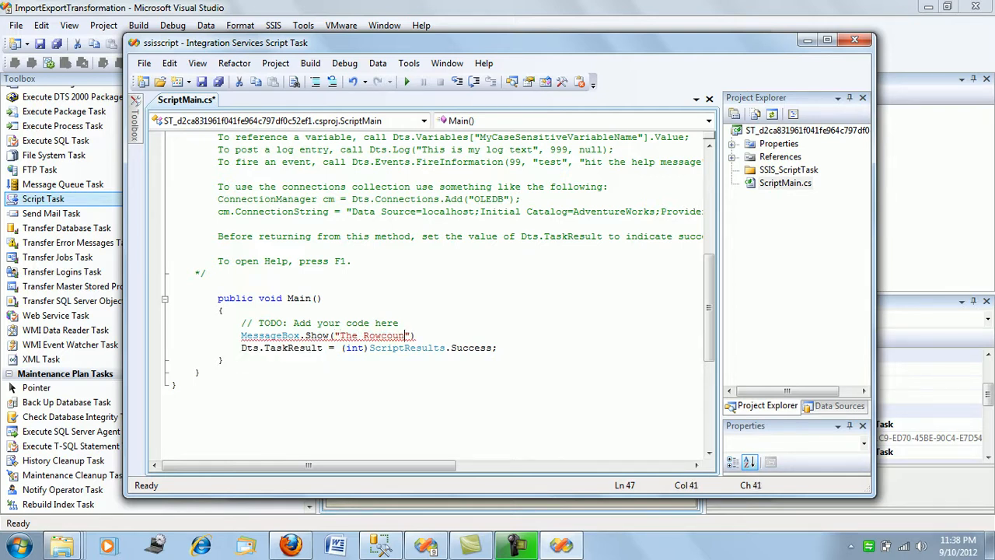
pyautogui.write('=')
pyautogui.write('"')
pyautogui.write('+')
pyautogui.write('Dts')
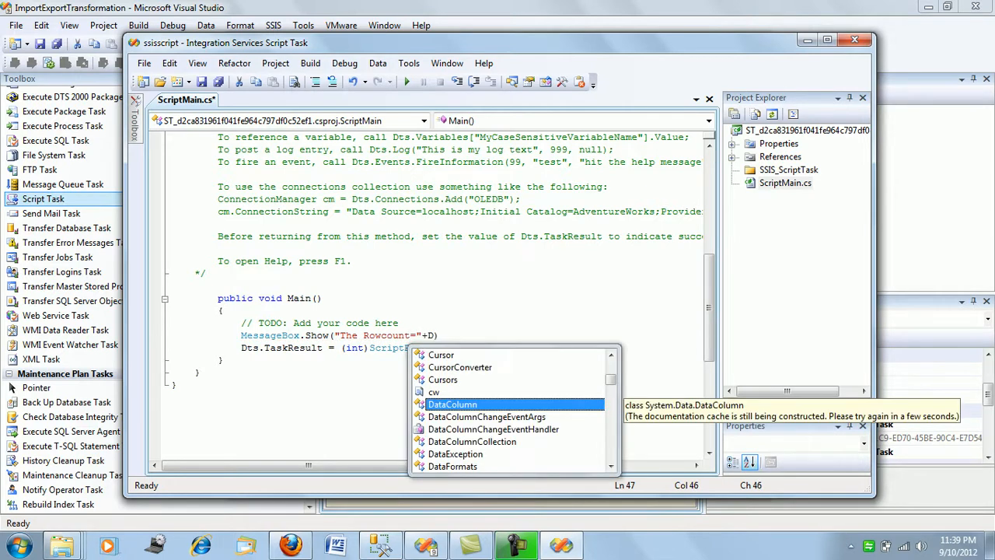
pyautogui.write('.')
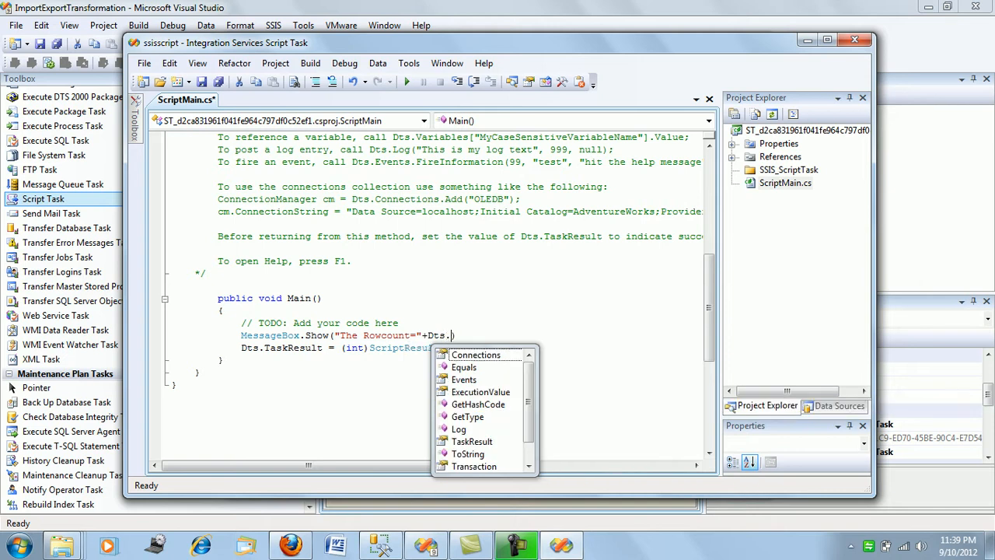
pyautogui.write('V')
# Concatenate Dts.Variables to the message text inside the MessageBox.Show call
pyautogui.press('Down')
pyautogui.press('Tab')
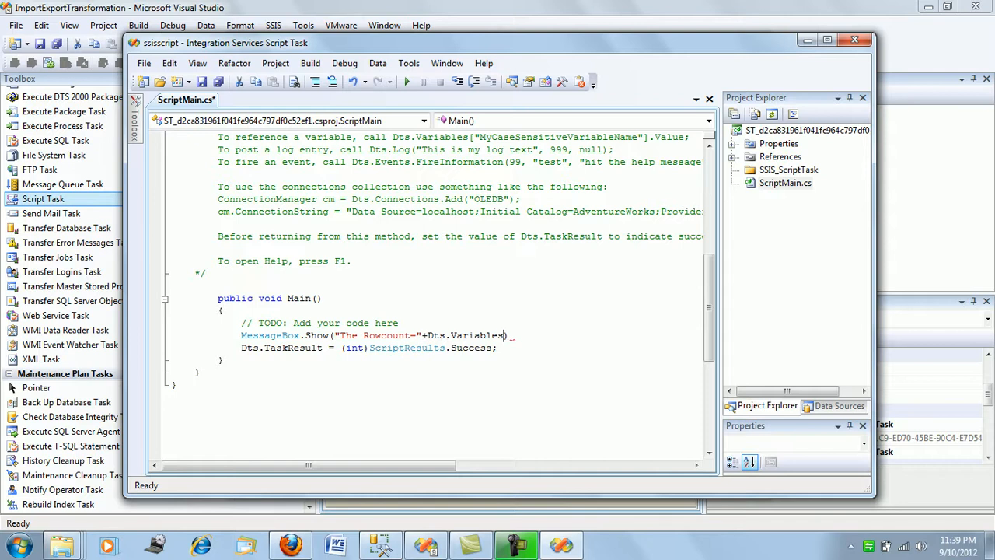
# Index Dts.Variables with ["User::RowCount"] in square brackets
pyautogui.write('()')
pyautogui.press('Left')
pyautogui.press('BackSpace')
pyautogui.write('[]""')
pyautogui.press('Left')
pyautogui.write('User:')
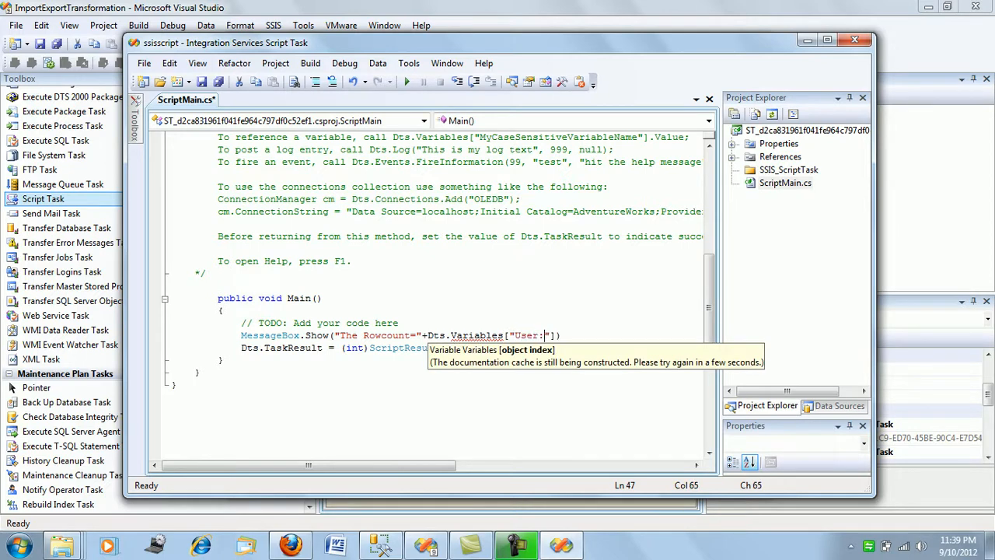
pyautogui.write(':RowCount')
pyautogui.press('Right')
pyautogui.press('Right')
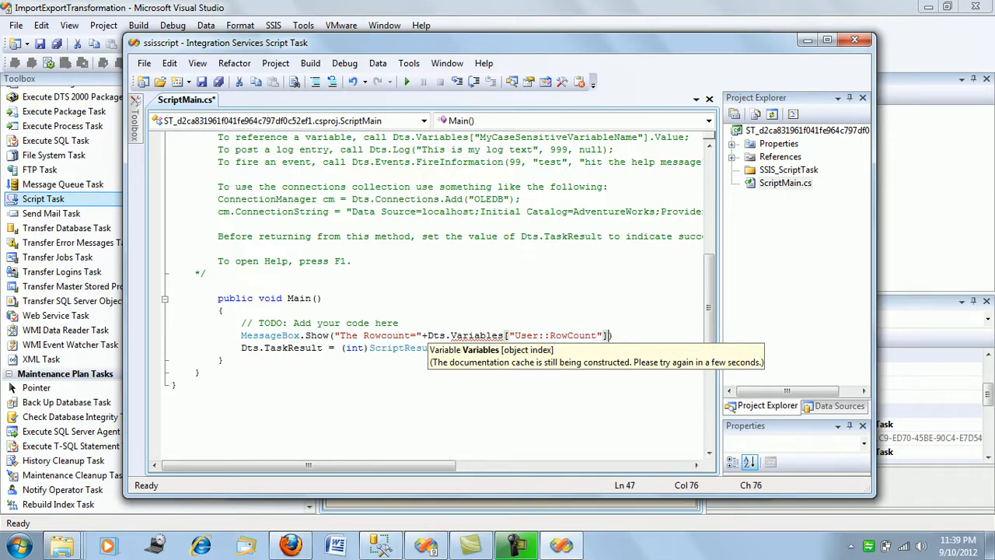
# Append .Value to the User::RowCount variable reference and end the MessageBox.Show statement with a semicolon
pyautogui.write('.V')
pyautogui.press('Tab')
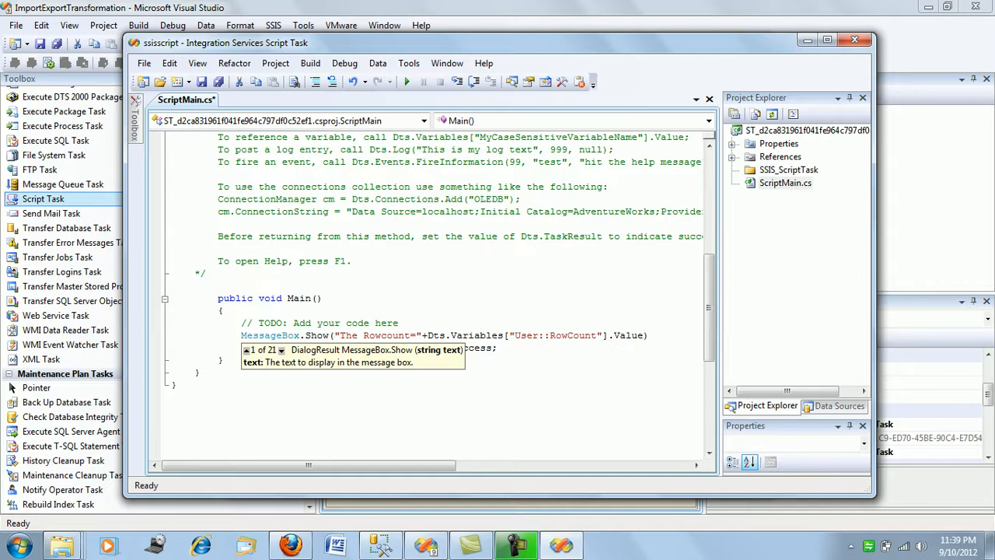
pyautogui.write(');')
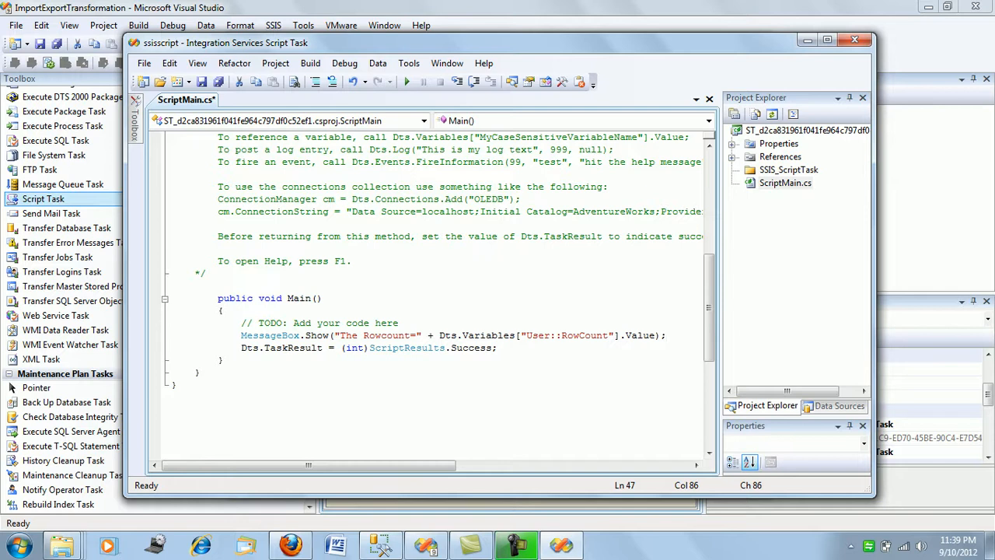
# Add a space before and after the equals sign in the message text so it reads "The Rowcount = "
pyautogui.click(417, 336)
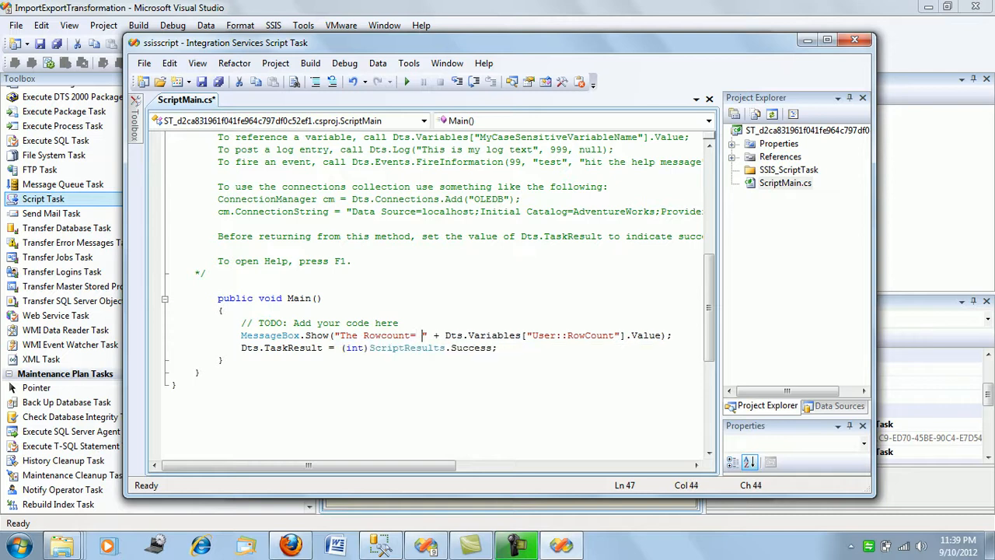
pyautogui.press('Left')
pyautogui.press('Left')
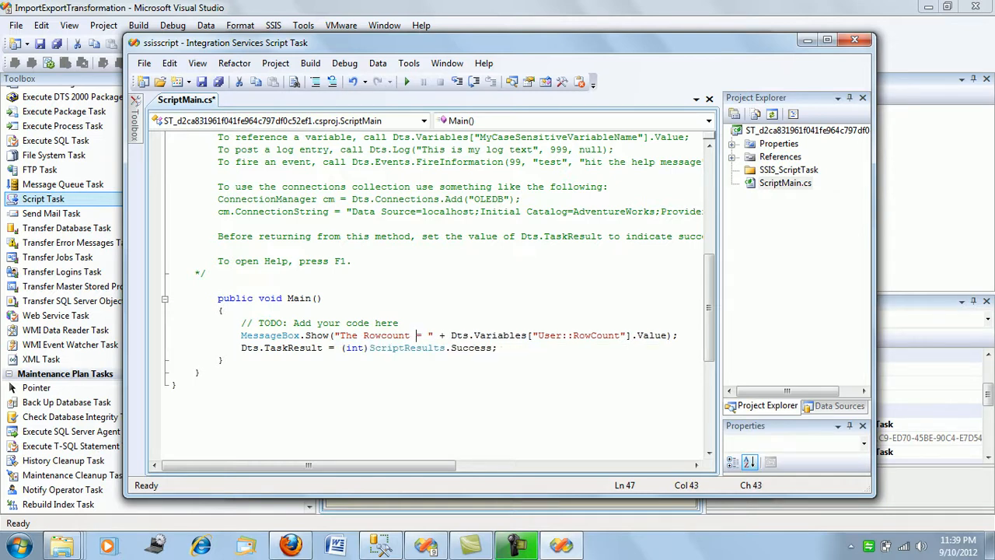
# Save and close ScriptMain.cs, and accept the Script Task's settings
pyautogui.hotkey('ctrl', 's')
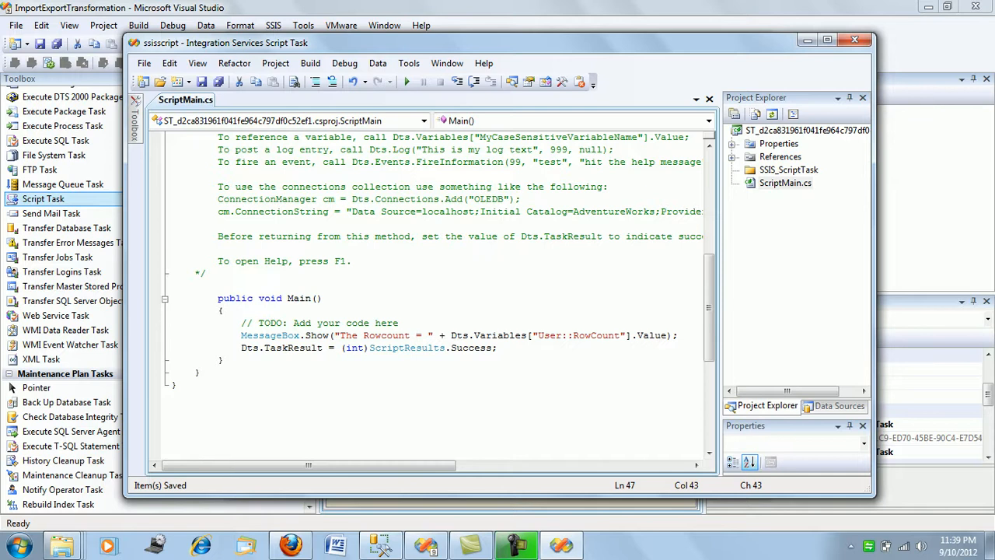
pyautogui.click(855, 39)
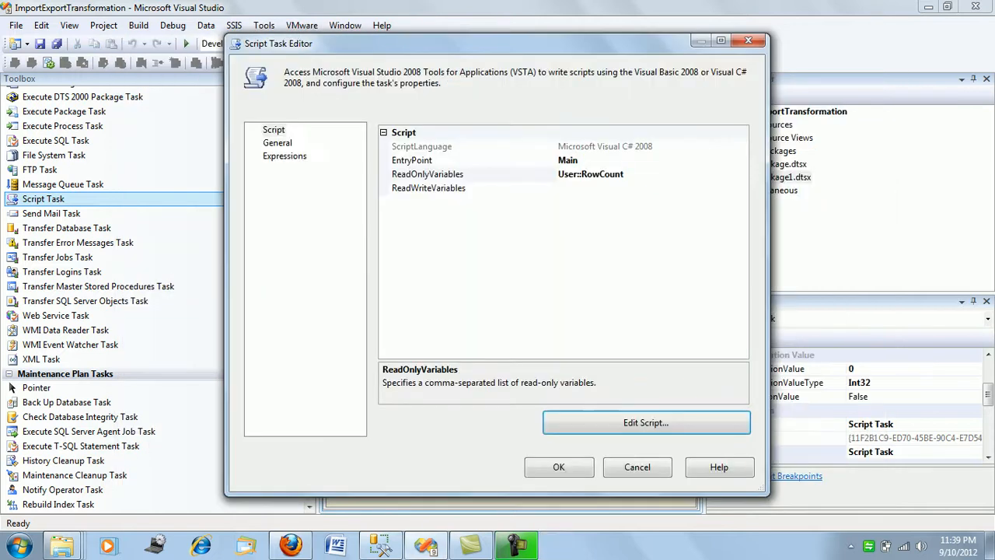
pyautogui.press('Return')
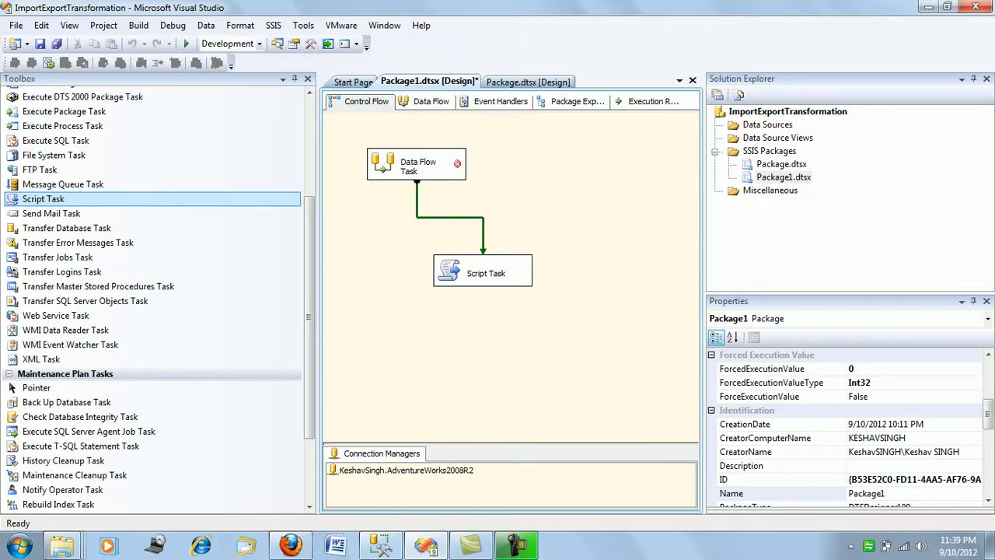
# Run the package, dismissing the script's message box, and show the desktop
pyautogui.moveTo(458, 165)
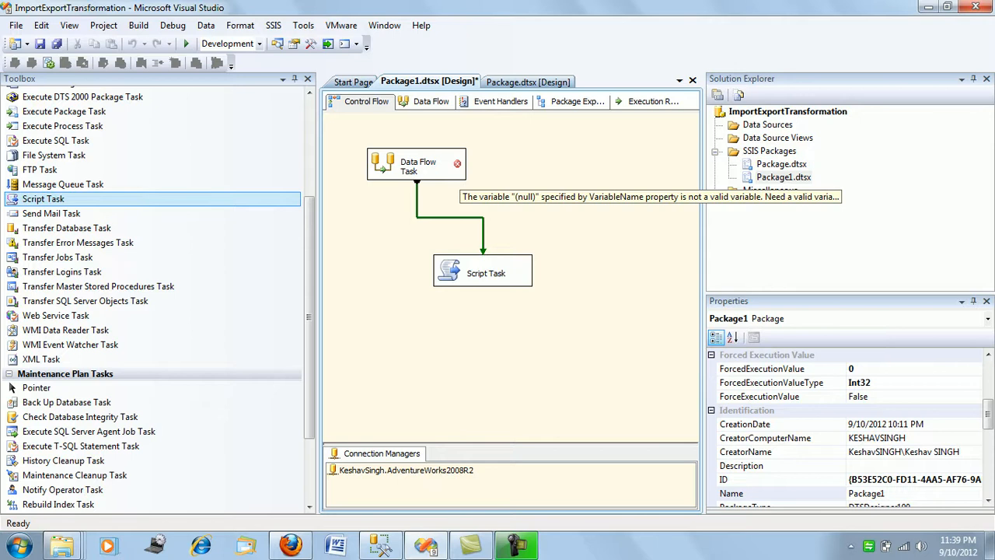
pyautogui.click(187, 43)
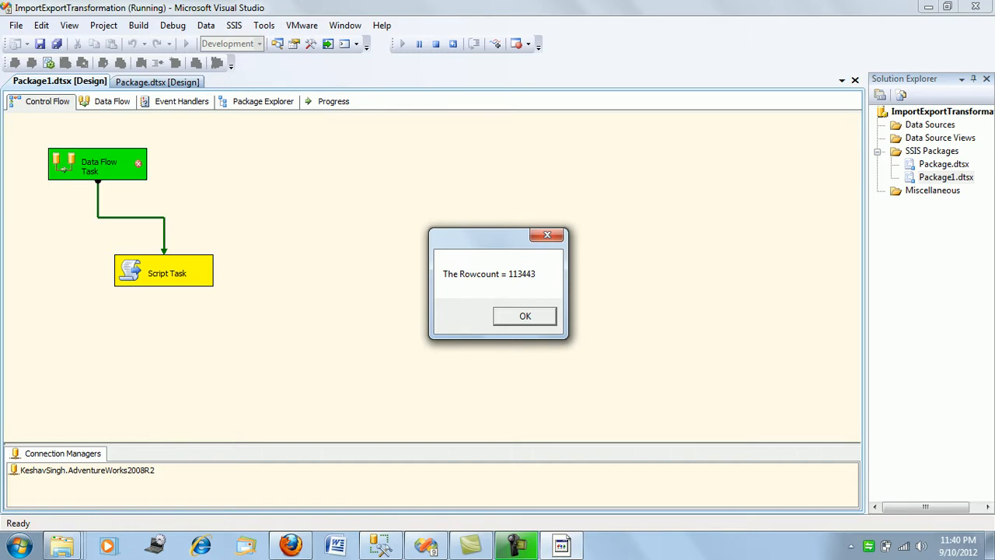
pyautogui.press('Return')
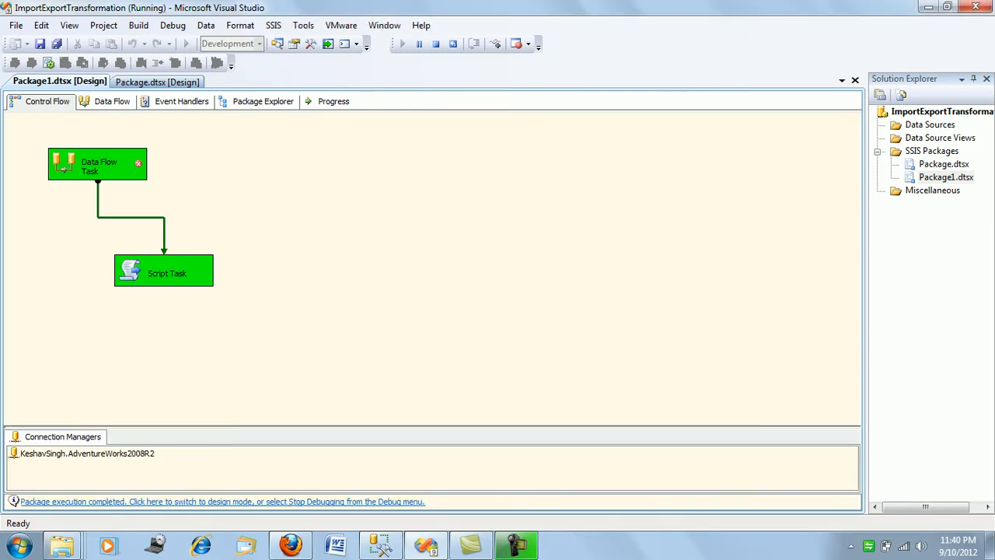
pyautogui.click(990, 546)
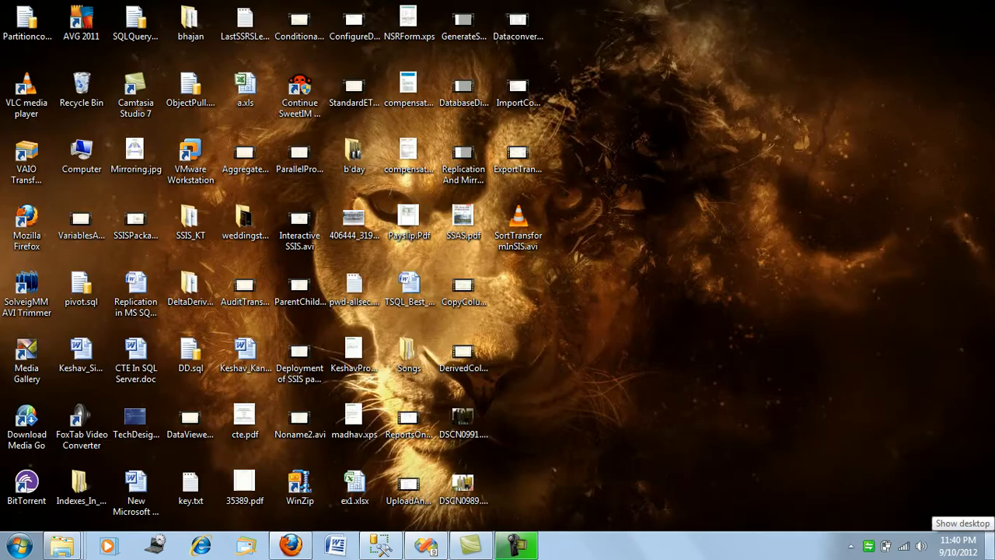